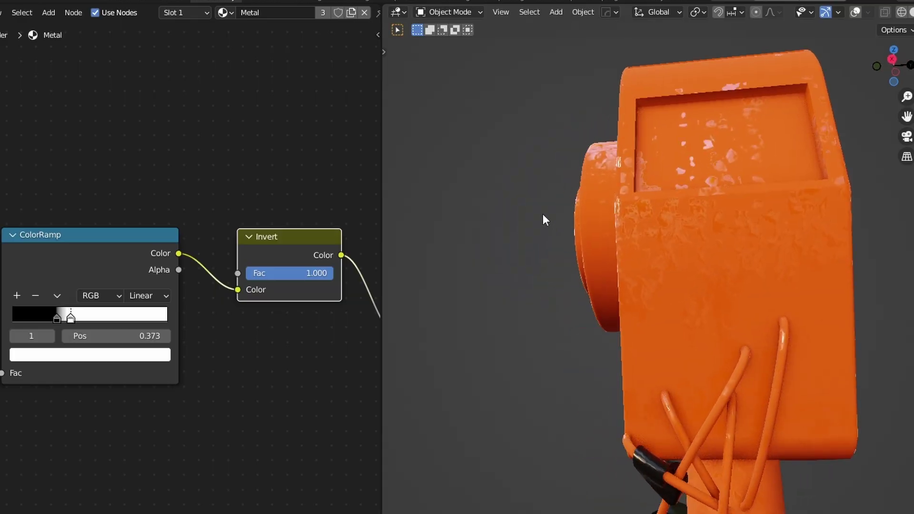
{"action": "middle_click_drag", "start_coordinate": [543, 217], "coordinate": [630, 187]}
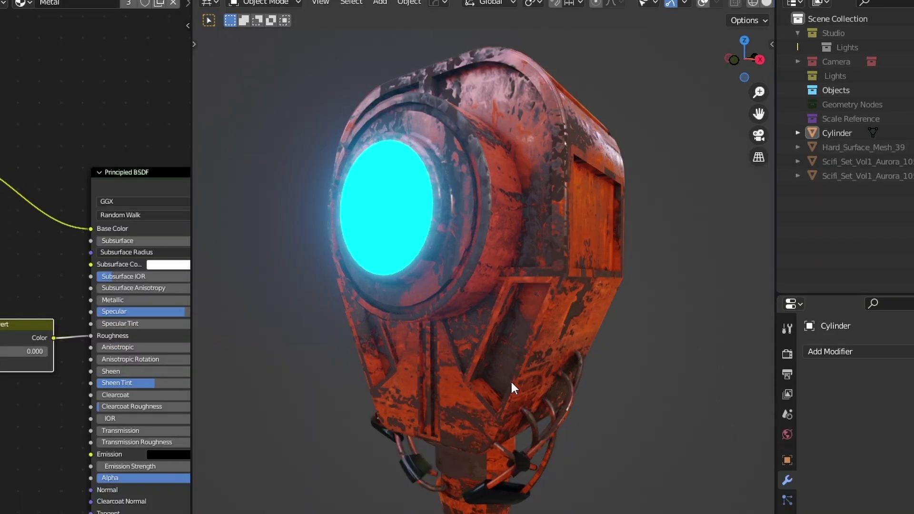
{"action": "mouse_move", "coordinate": [513, 379]}
{"action": "middle_mouse_down"}
{"action": "mouse_move", "coordinate": [490, 393]}
{"action": "mouse_move", "coordinate": [526, 388]}
{"action": "mouse_move", "coordinate": [499, 378]}
{"action": "middle_mouse_up"}
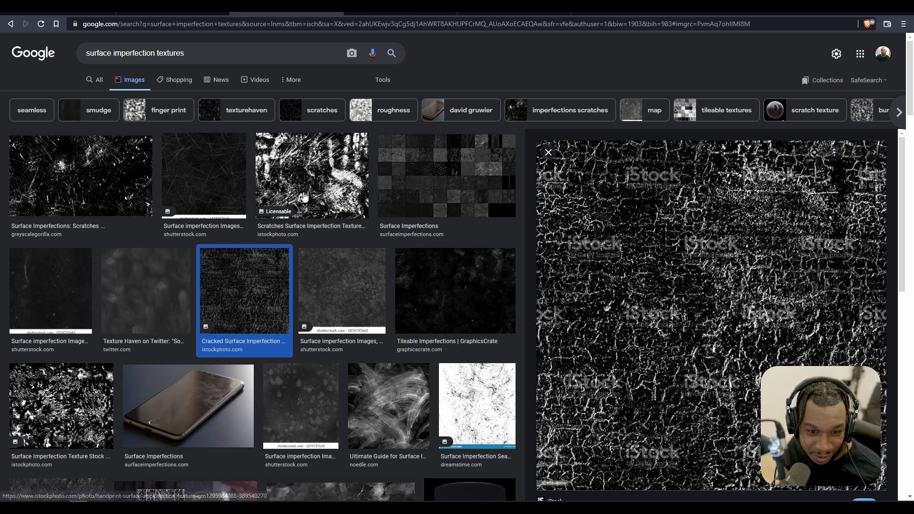
Preview several surface imperfection images in the search results, including Tileable Imperfections from GraphicsCrate and Surface Imperfections: Scratches from Greyscalegorilla
{"action": "left_click", "coordinate": [305, 198]}
{"action": "left_click", "coordinate": [437, 225]}
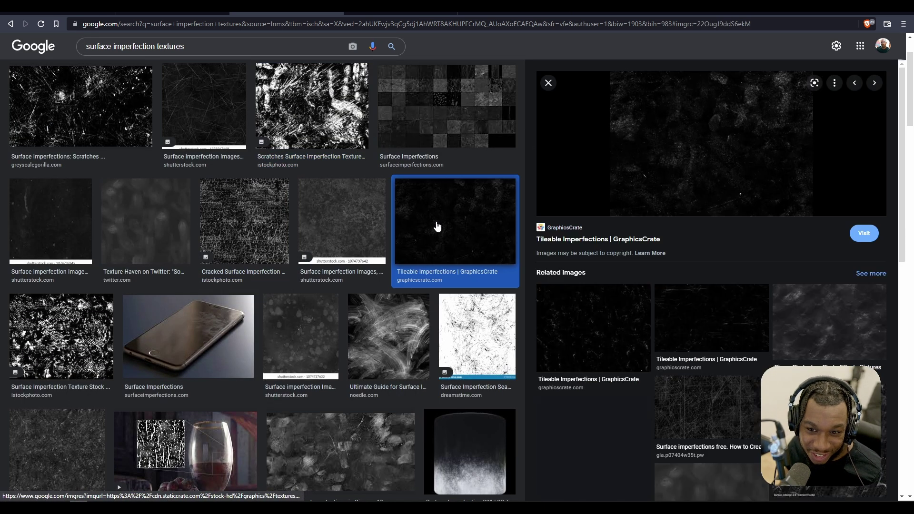
{"action": "left_click", "coordinate": [92, 126]}
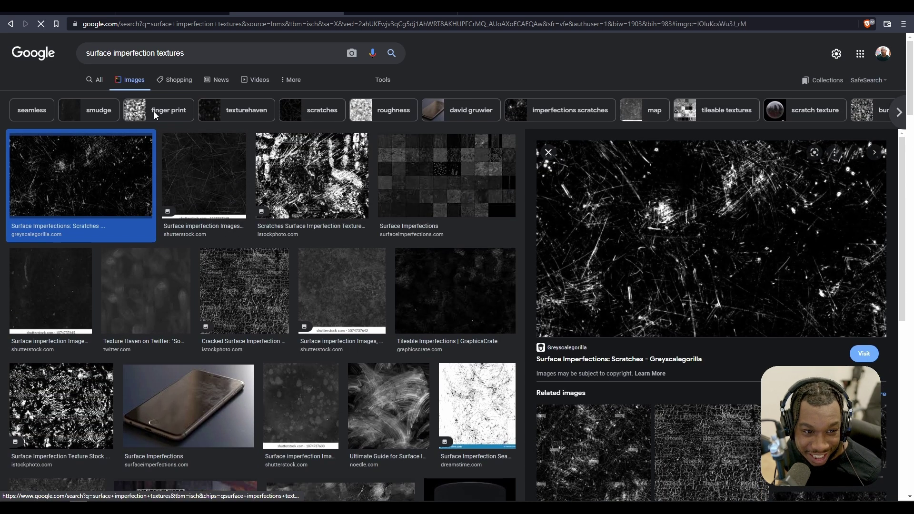
Filter the surface imperfection image results by finger print and preview the dark Fingerprint Smudges texture from iStock
{"action": "left_click", "coordinate": [155, 113]}
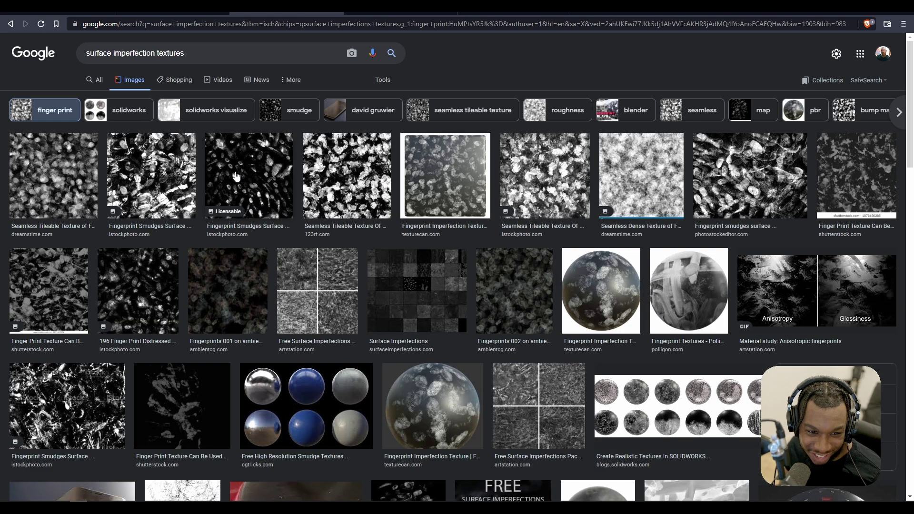
{"action": "left_click", "coordinate": [235, 175]}
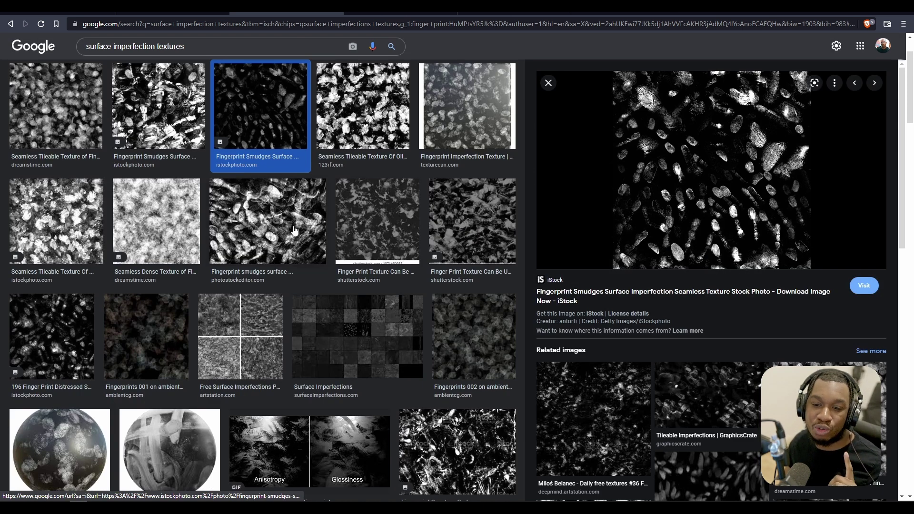
{"action": "scroll", "coordinate": [346, 263], "scroll_direction": "up", "scroll_amount": 1}
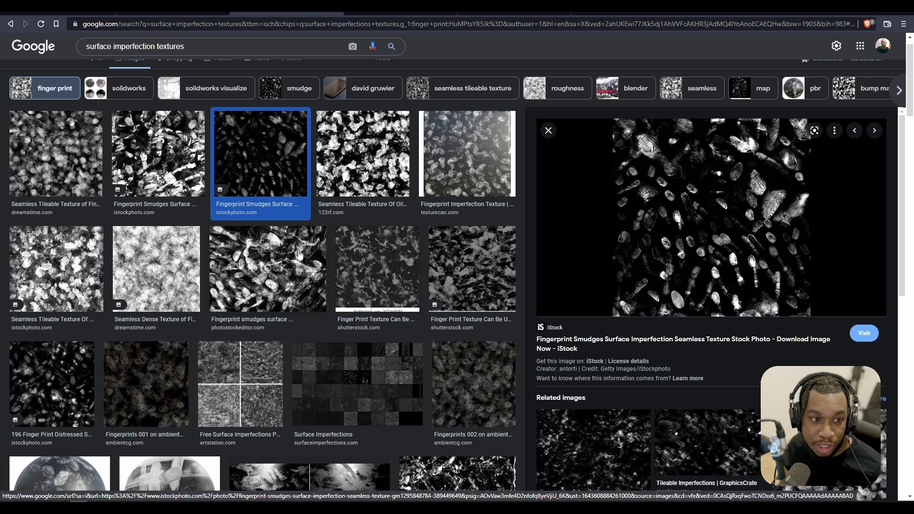
{"action": "scroll", "coordinate": [300, 256], "scroll_direction": "up", "scroll_amount": 1}
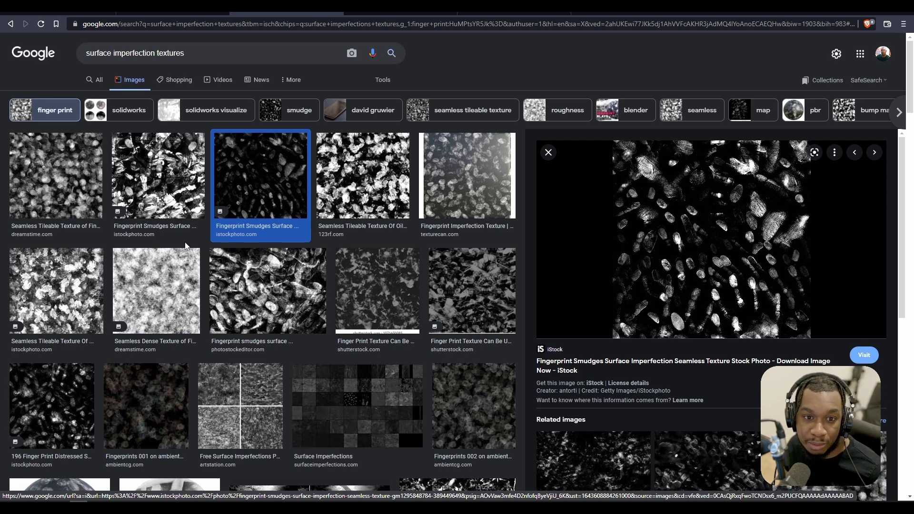
Review the open texture sources: ArtStation's Free Surface Imperfections Pack, sharetextures' Surface Imperfection category and ambientCG's Surface Imperfections 007
{"action": "left_click", "coordinate": [164, 13]}
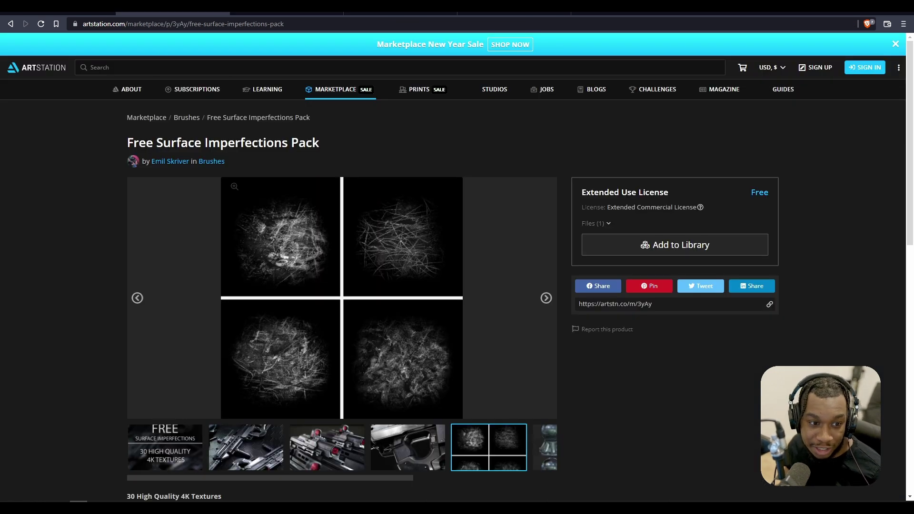
{"action": "scroll", "coordinate": [342, 298], "scroll_direction": "down", "scroll_amount": 2}
{"action": "left_click", "coordinate": [376, 14]}
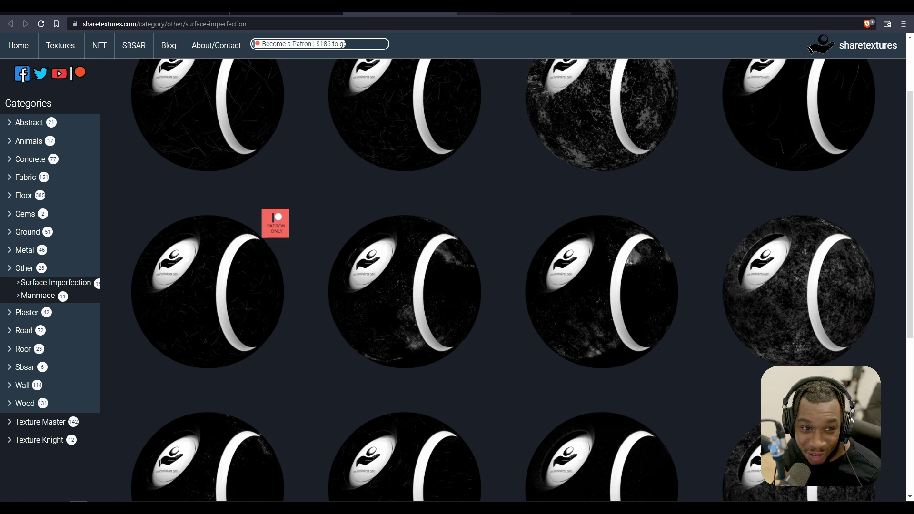
{"action": "left_click", "coordinate": [464, 14]}
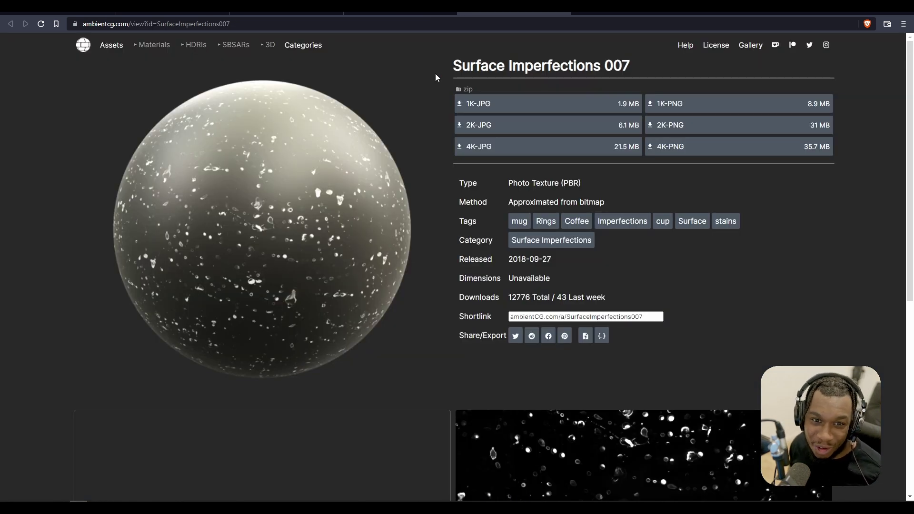
{"action": "key", "text": "ctrl+shift+Tab"}
{"action": "key", "text": "ctrl+shift+Tab"}
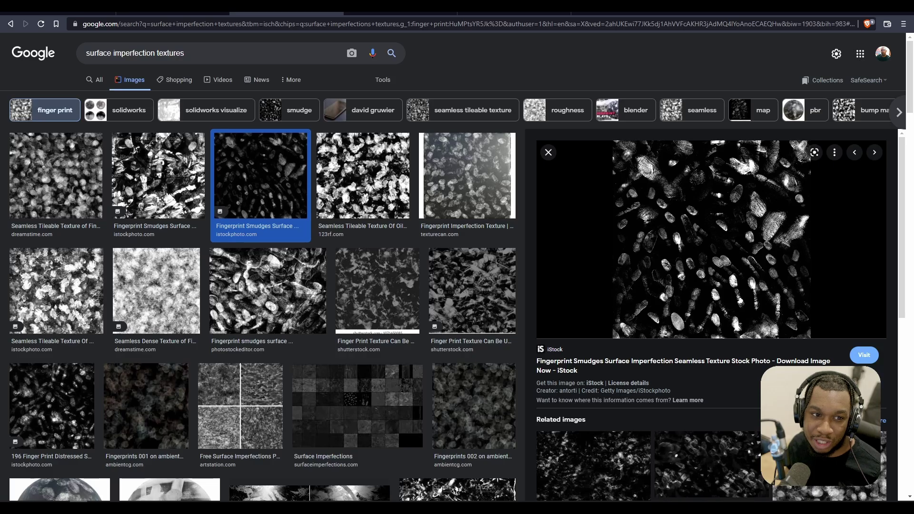
{"action": "key", "text": "ctrl+shift+Tab"}
{"action": "key", "text": "ctrl+Tab"}
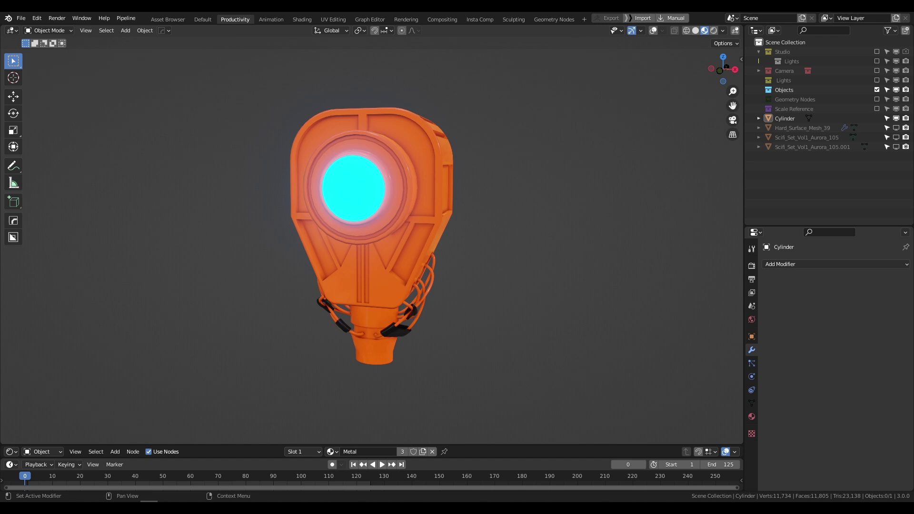
In Blender, view the orange model in the Shading workspace and return to the Productivity workspace
{"action": "middle_click_drag", "start_coordinate": [578, 306], "coordinate": [528, 287]}
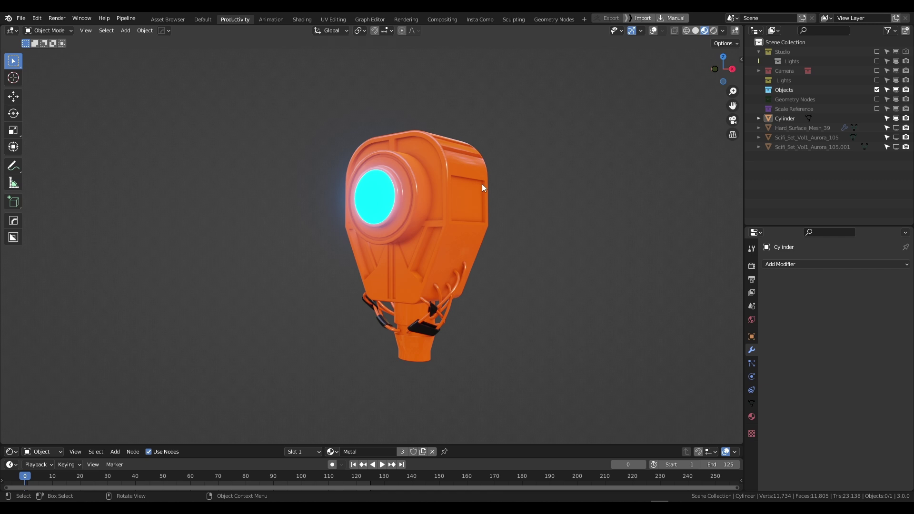
{"action": "left_click", "coordinate": [304, 21]}
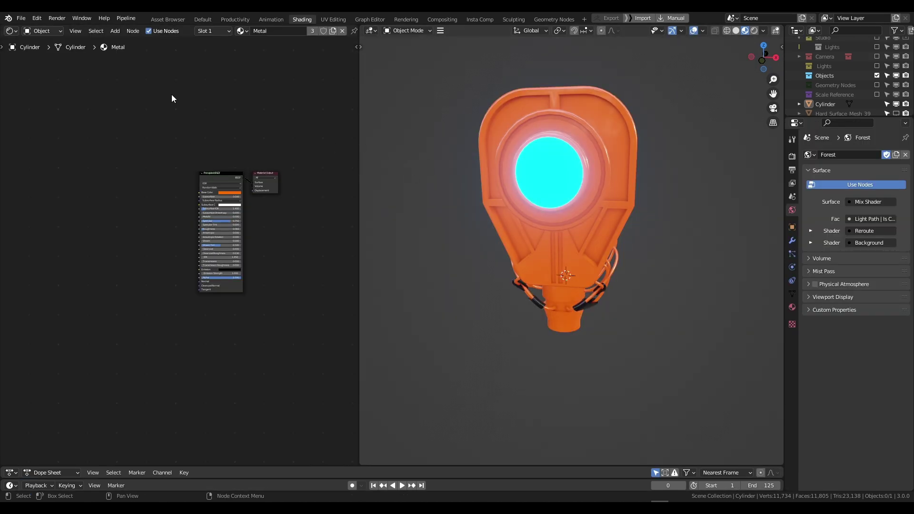
{"action": "left_click", "coordinate": [233, 19]}
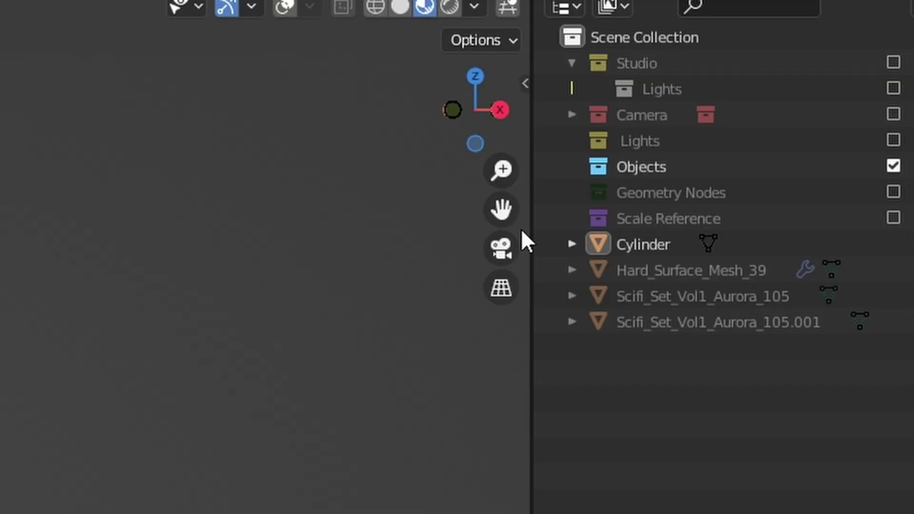
Split the 3D viewport vertically into two areas and turn the one without the navigation focus into a Shader Editor
{"action": "right_click", "coordinate": [530, 443]}
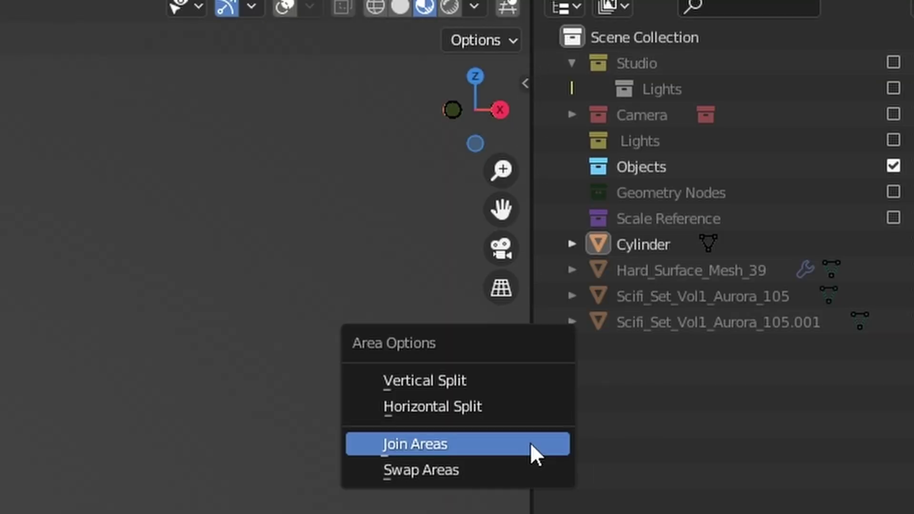
{"action": "left_click", "coordinate": [516, 390]}
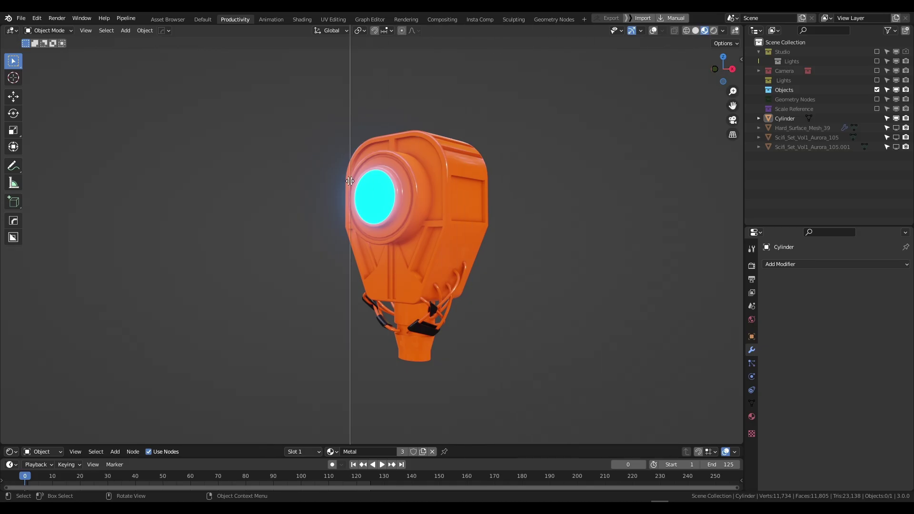
{"action": "left_click", "coordinate": [333, 183]}
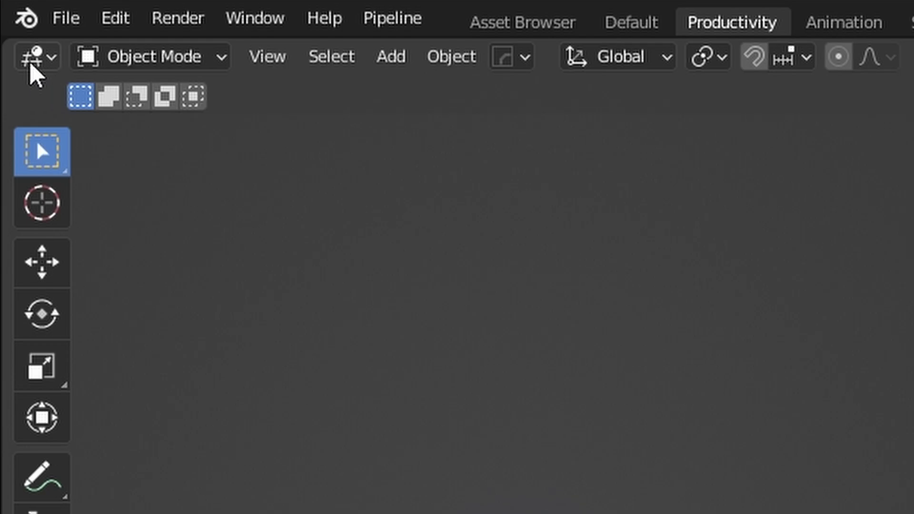
{"action": "left_click", "coordinate": [18, 33]}
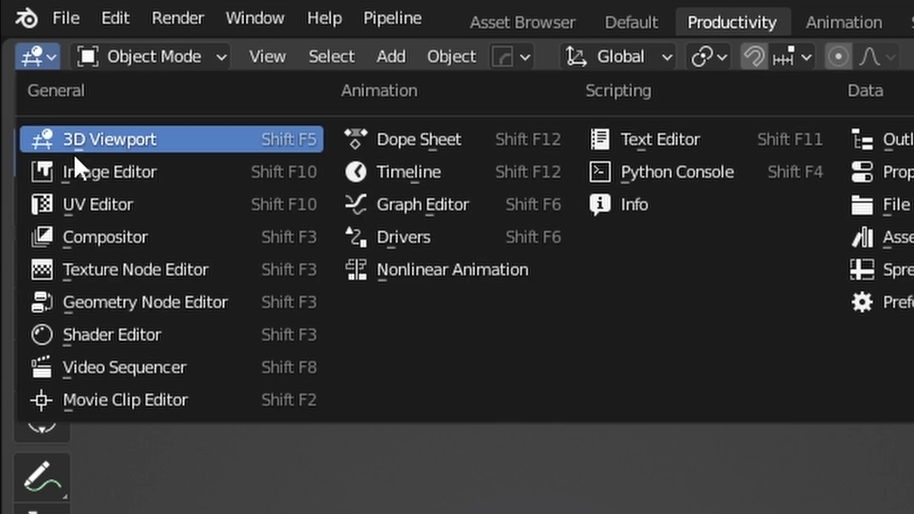
{"action": "left_click", "coordinate": [119, 339]}
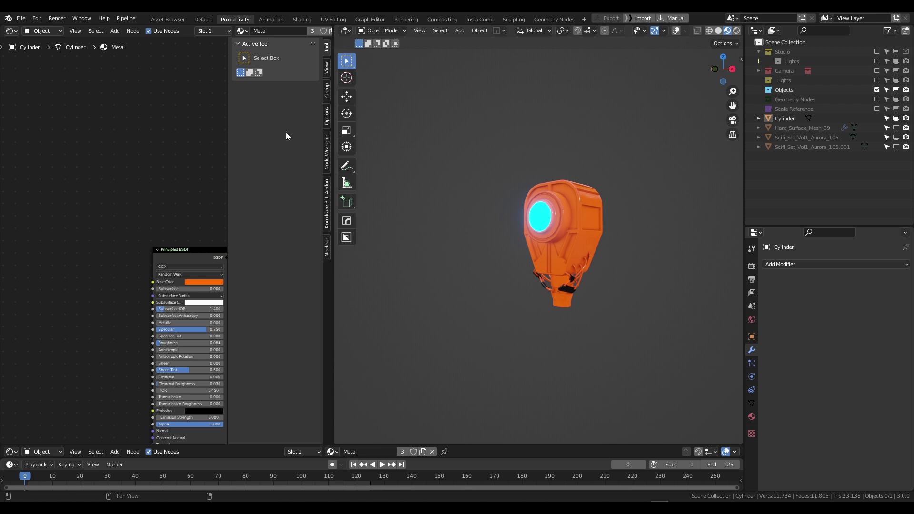
Hide the Shader Editor's sidebar, widen the editor slightly and frame both the node tree and the model
{"action": "key", "text": "n"}
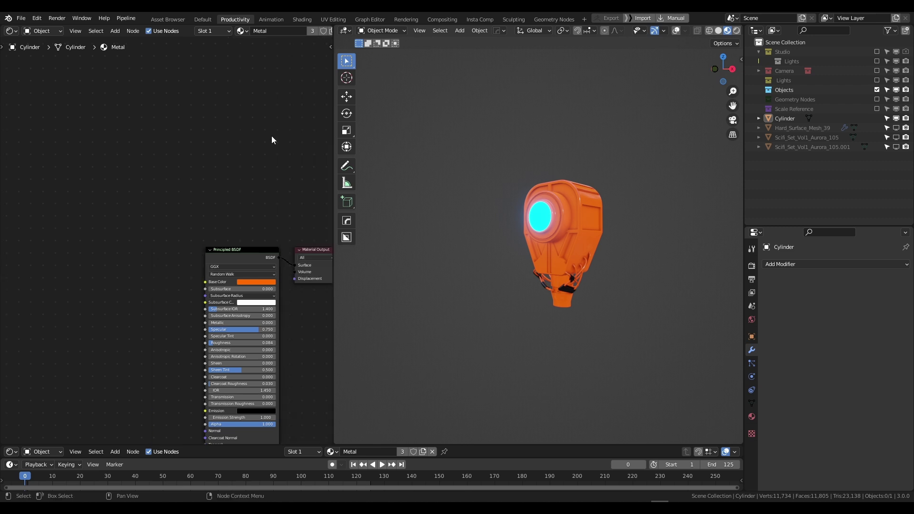
{"action": "middle_click_drag", "start_coordinate": [224, 241], "coordinate": [137, 128]}
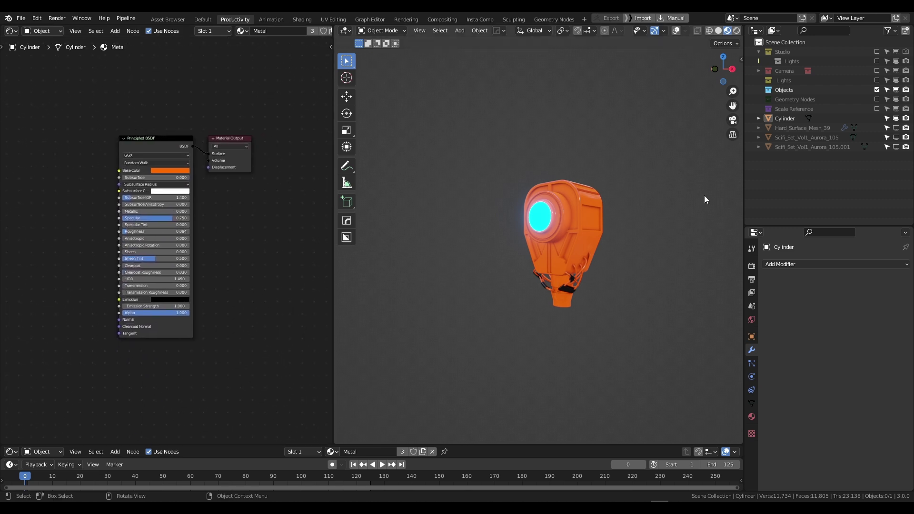
{"action": "scroll", "coordinate": [704, 195], "scroll_direction": "up", "scroll_amount": 3}
{"action": "left_click_drag", "start_coordinate": [333, 249], "coordinate": [355, 250]}
{"action": "middle_click_drag", "start_coordinate": [517, 238], "coordinate": [524, 246]}
{"action": "scroll", "coordinate": [164, 273], "scroll_direction": "down", "scroll_amount": 2}
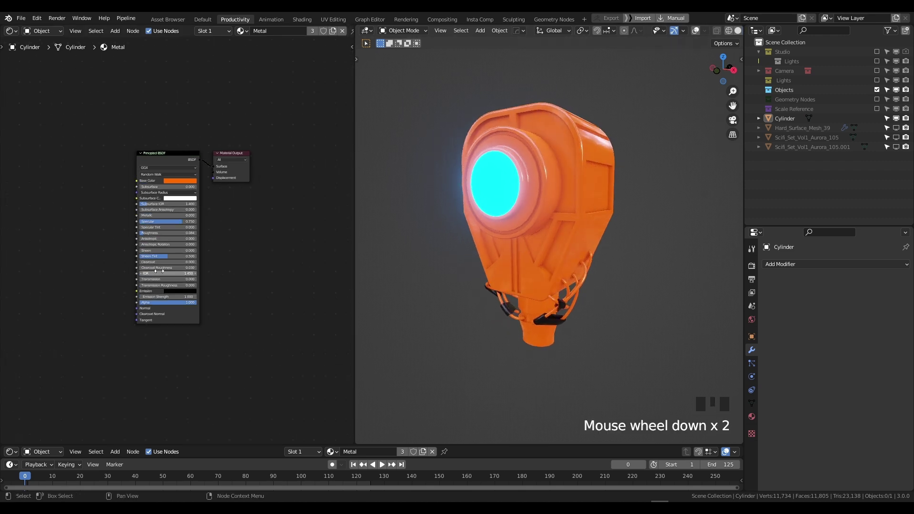
Add grunge (6) from the Surface Imperfection folder to the Metal material's node tree as an image texture
{"action": "middle_click_drag", "start_coordinate": [166, 287], "coordinate": [215, 281]}
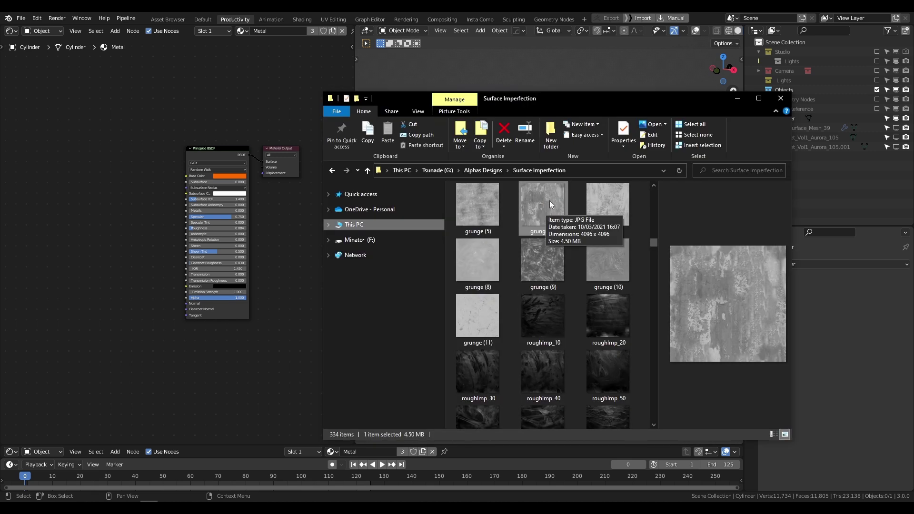
{"action": "left_click_drag", "start_coordinate": [545, 211], "coordinate": [64, 173]}
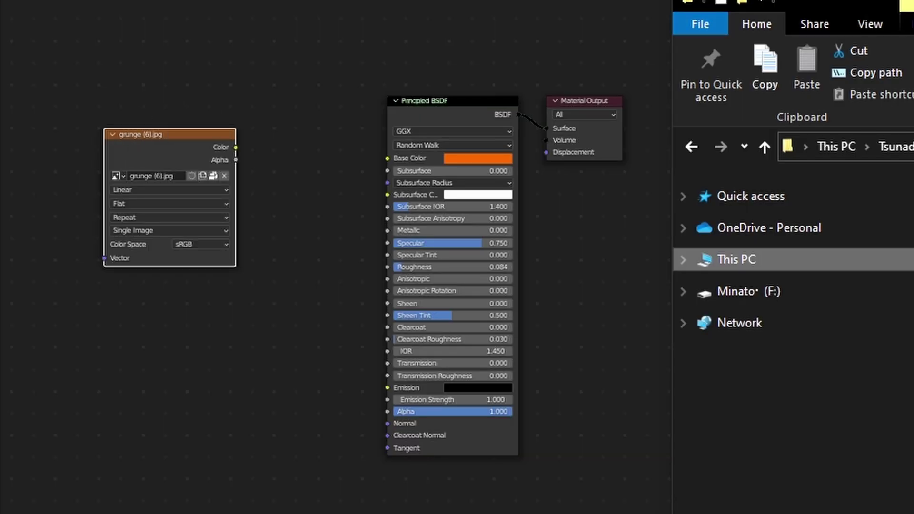
{"action": "left_click", "coordinate": [913, 2]}
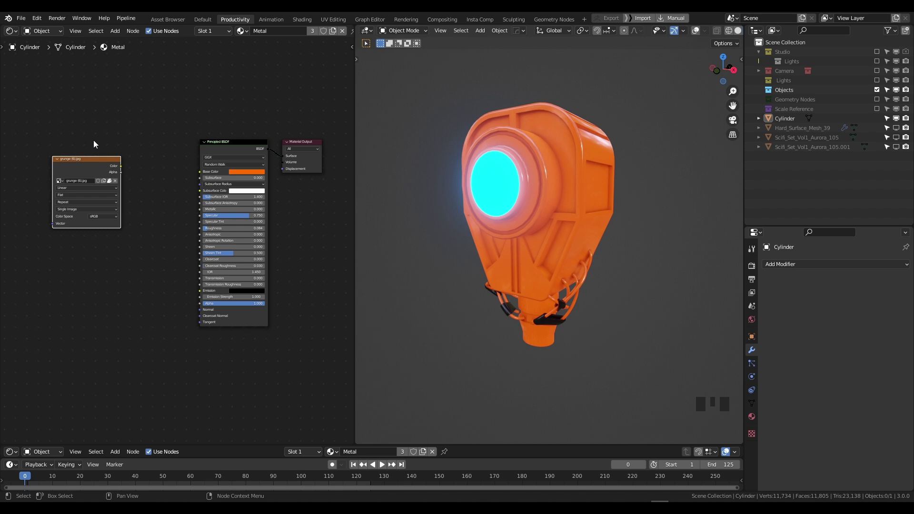
Check in the add-on preferences whether Node Wrangler is enabled, searching for "node wr", and close the preferences
{"action": "left_click", "coordinate": [37, 21]}
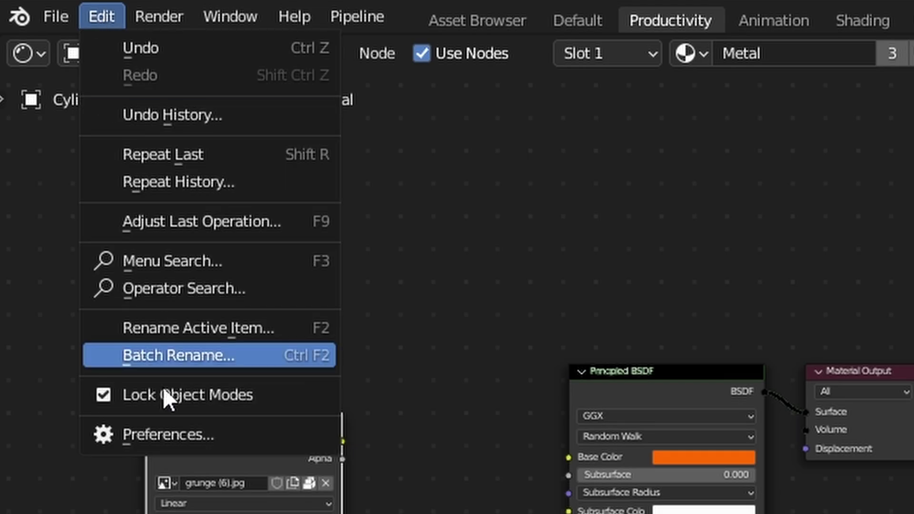
{"action": "left_click", "coordinate": [76, 164]}
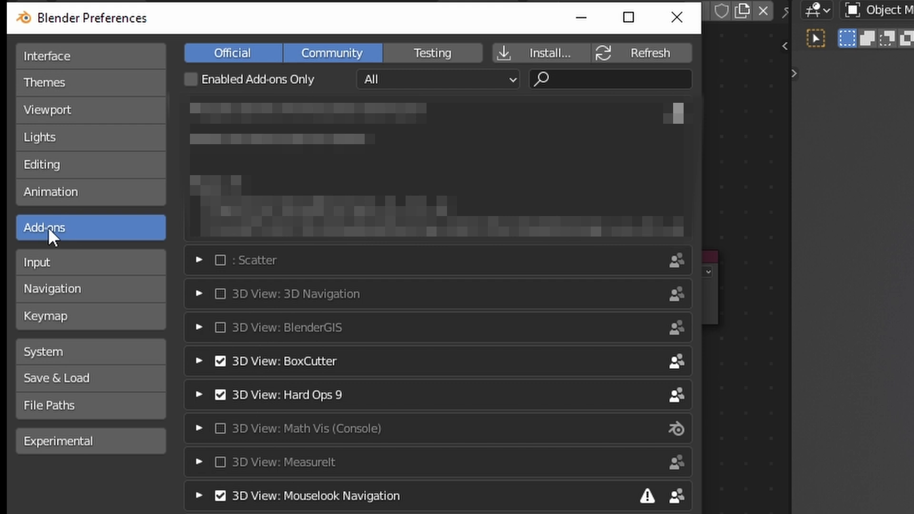
{"action": "left_click", "coordinate": [621, 85]}
{"action": "type", "text": "node wr"}
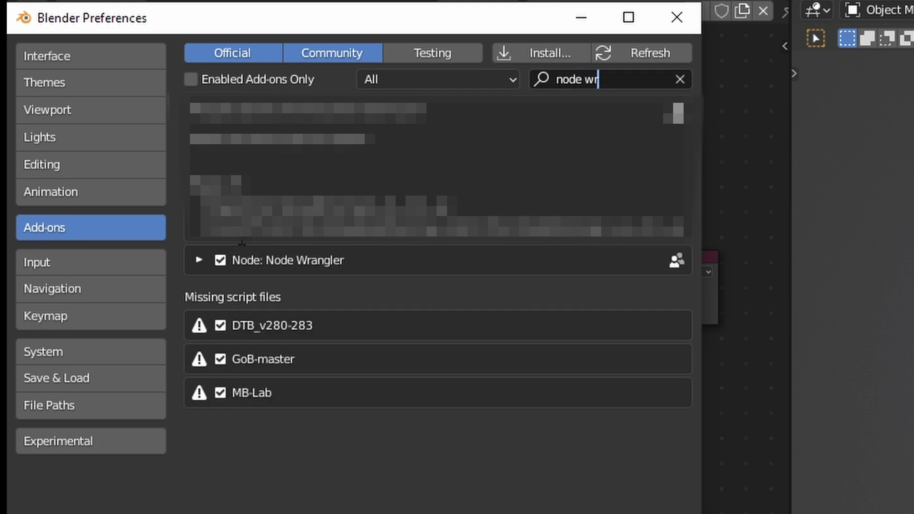
{"action": "left_click", "coordinate": [677, 18]}
Connect the Color output of the grunge (6).jpg texture to the Principled BSDF's Roughness and inspect the model's surface
{"action": "scroll", "coordinate": [255, 285], "scroll_direction": "up", "scroll_amount": 1}
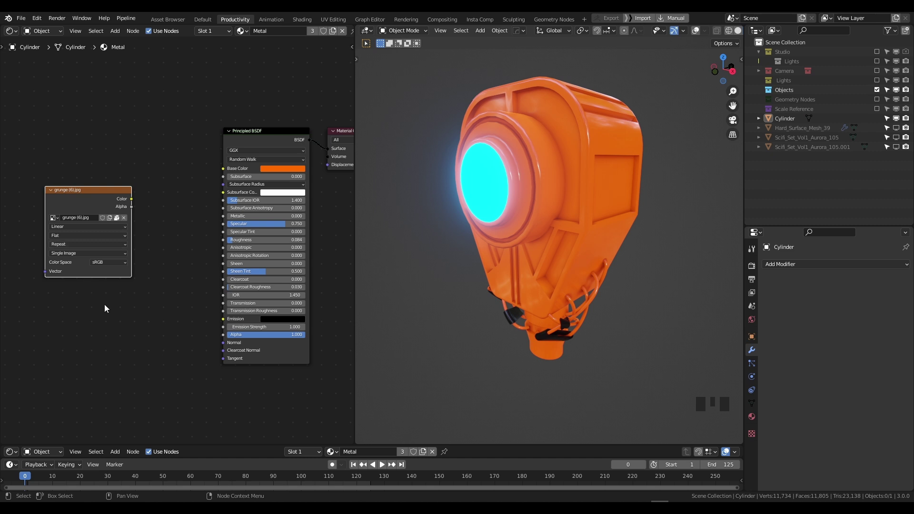
{"action": "left_click_drag", "start_coordinate": [77, 188], "coordinate": [67, 185]}
{"action": "left_click_drag", "start_coordinate": [123, 195], "coordinate": [223, 241]}
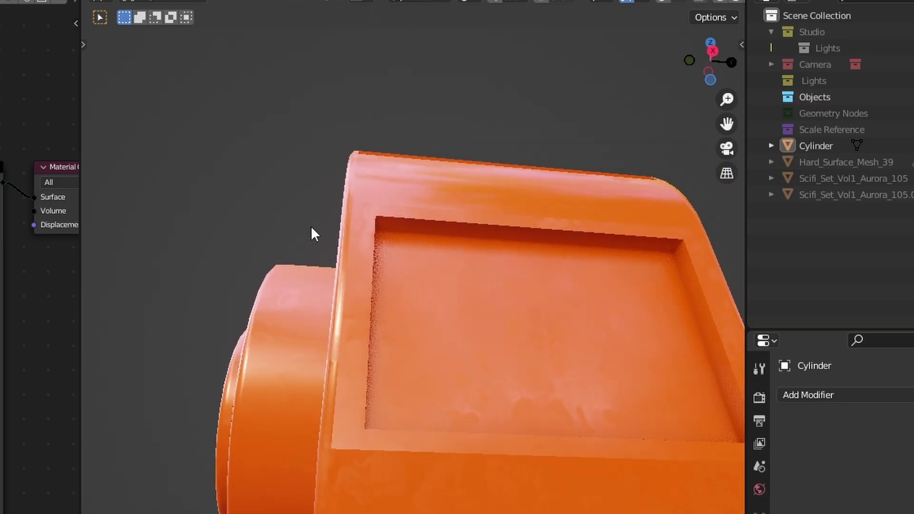
{"action": "middle_click_drag", "start_coordinate": [311, 228], "coordinate": [392, 407]}
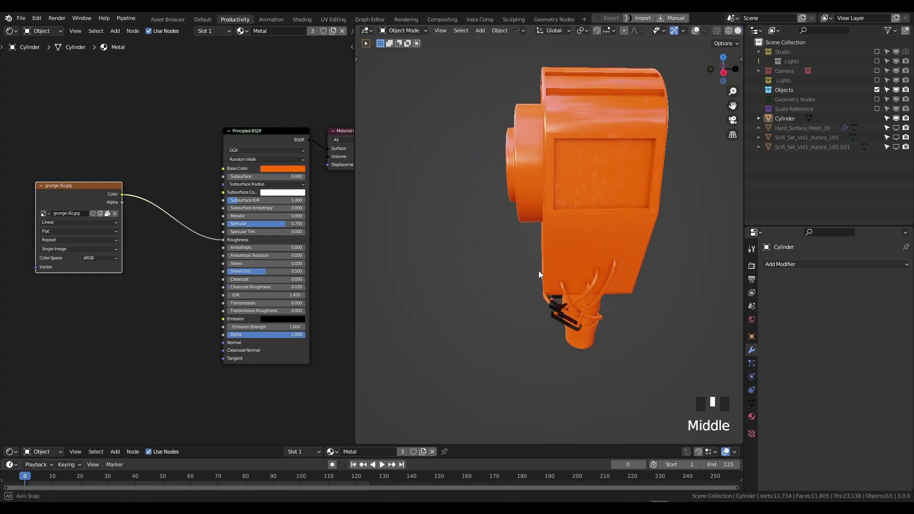
{"action": "middle_click_drag", "start_coordinate": [538, 270], "coordinate": [579, 259]}
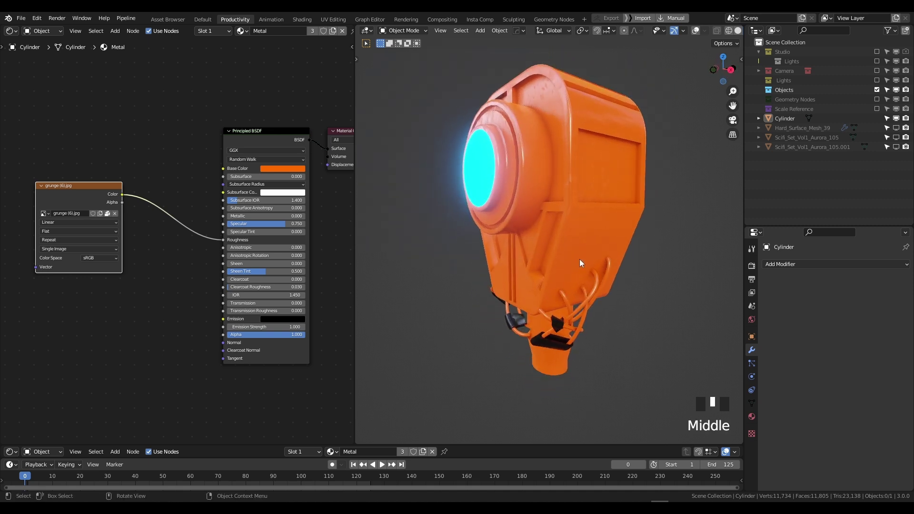
Insert a ColorRamp node on the link between the grunge (6).jpg texture and the Principled BSDF's Roughness
{"action": "middle_click_drag", "start_coordinate": [103, 274], "coordinate": [105, 299]}
{"action": "left_click", "coordinate": [87, 311]}
{"action": "key", "text": "shift+a"}
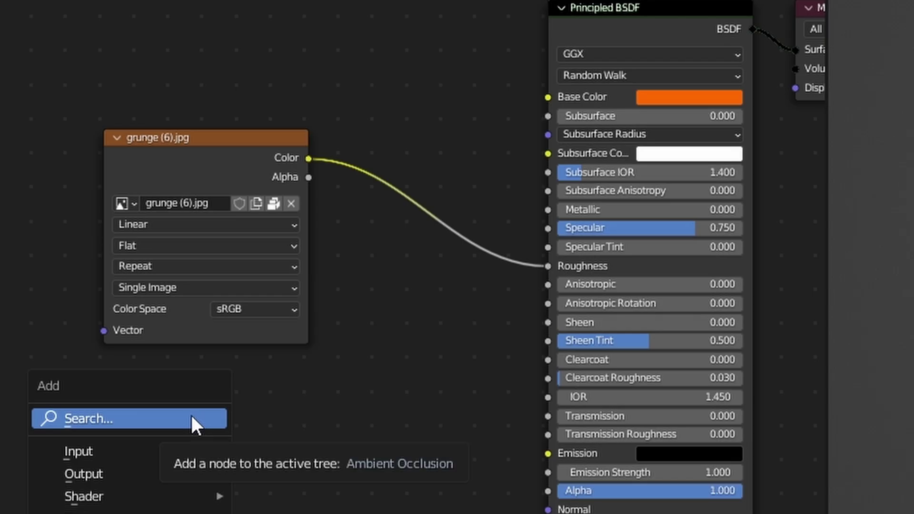
{"action": "left_click", "coordinate": [190, 418]}
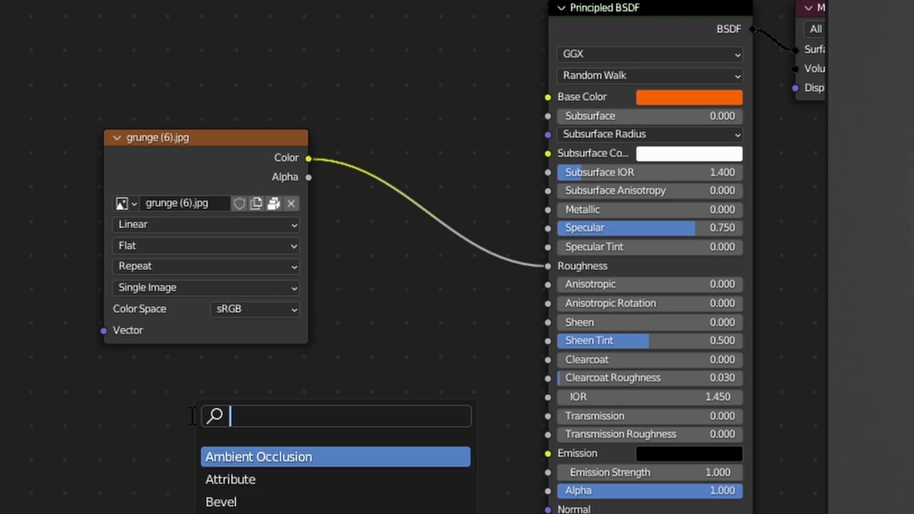
{"action": "type", "text": "colo"}
{"action": "key", "text": "Return"}
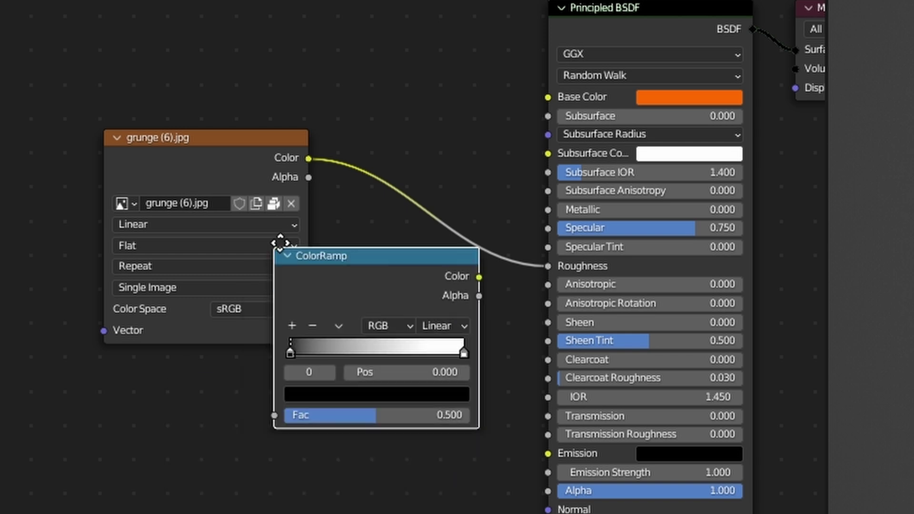
{"action": "left_click", "coordinate": [326, 139]}
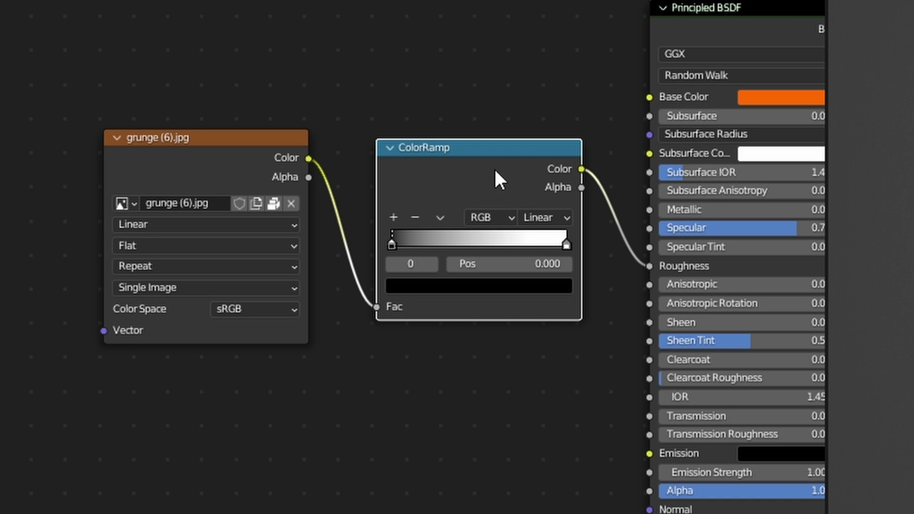
Preview the ColorRamp's output on the model and bring its stops closer together, placing the white stop at 0.414
{"action": "left_click", "coordinate": [471, 161], "text": "ctrl+shift"}
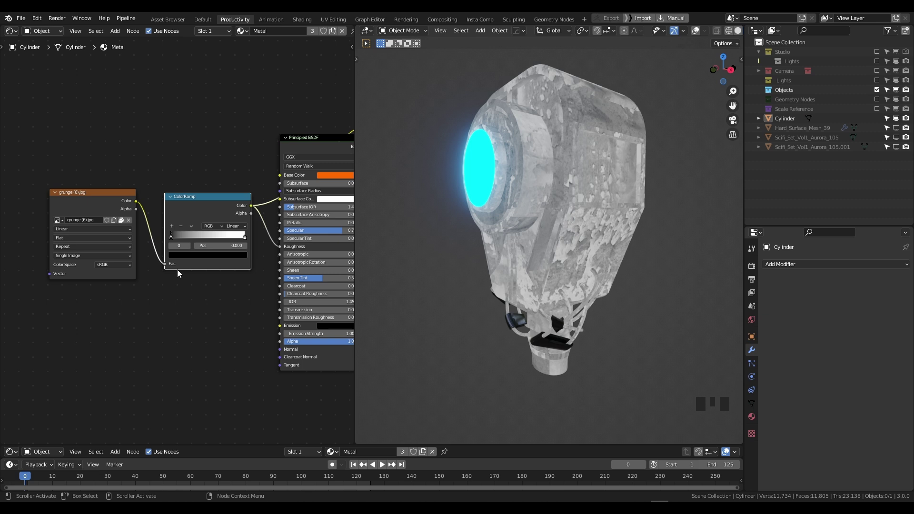
{"action": "scroll", "coordinate": [178, 286], "scroll_direction": "up", "scroll_amount": 2}
{"action": "scroll", "coordinate": [164, 321], "scroll_direction": "up", "scroll_amount": 2}
{"action": "left_click_drag", "start_coordinate": [146, 272], "coordinate": [169, 272]}
{"action": "left_click_drag", "start_coordinate": [249, 272], "coordinate": [189, 271]}
{"action": "middle_click_drag", "start_coordinate": [223, 272], "coordinate": [126, 265]}
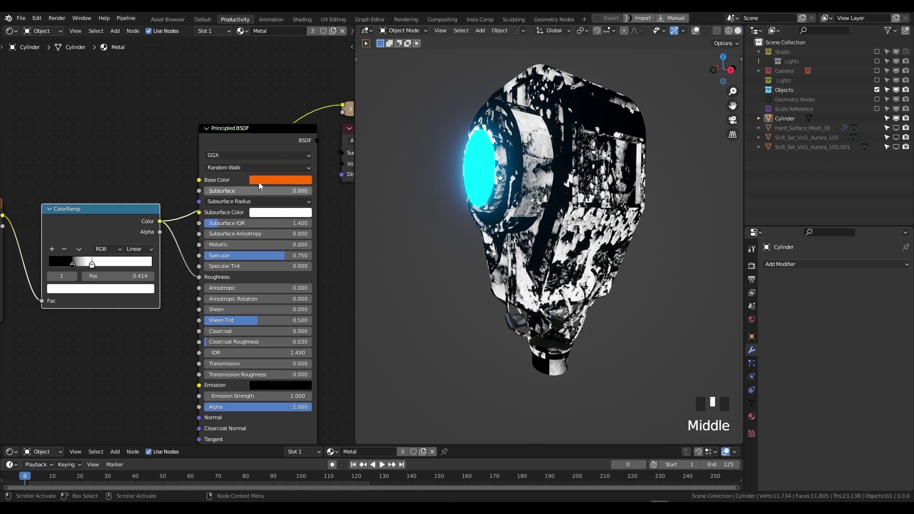
Preview the Principled BSDF on the model again and adjust the ColorRamp's stops to 0.282 for black and 0.373 for white
{"action": "left_click", "coordinate": [236, 130], "text": "ctrl+shift"}
{"action": "mouse_move", "coordinate": [548, 176]}
{"action": "middle_mouse_down"}
{"action": "mouse_move", "coordinate": [546, 139]}
{"action": "mouse_move", "coordinate": [605, 167]}
{"action": "mouse_move", "coordinate": [565, 171]}
{"action": "middle_mouse_up"}
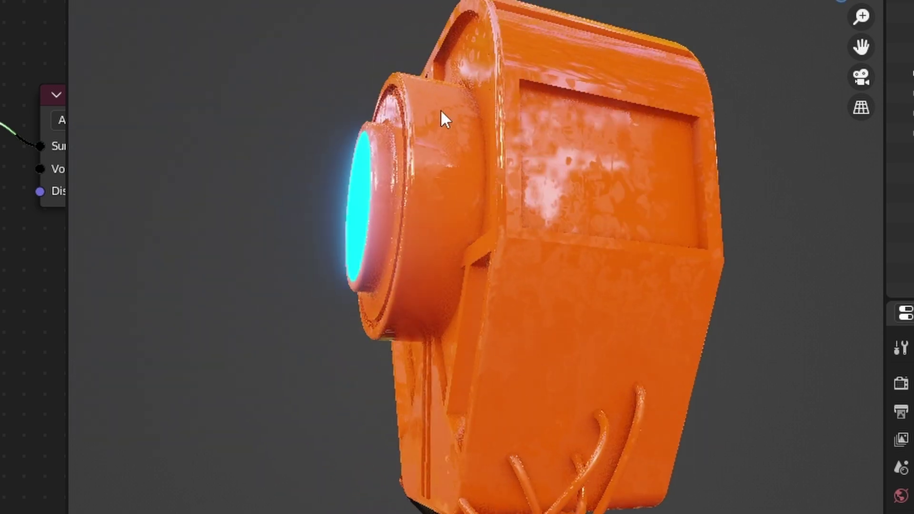
{"action": "scroll", "coordinate": [441, 109], "scroll_direction": "up", "scroll_amount": 2}
{"action": "middle_click_drag", "start_coordinate": [512, 184], "coordinate": [535, 196]}
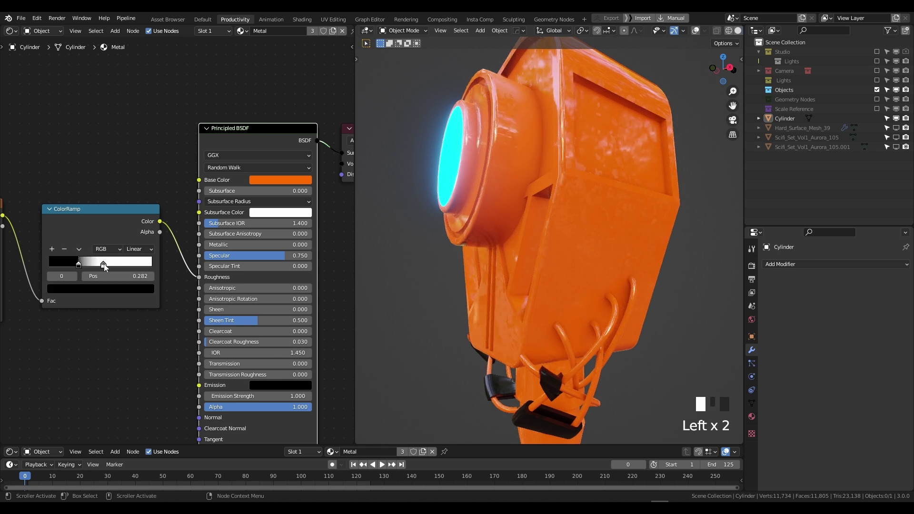
{"action": "mouse_move", "coordinate": [495, 196]}
{"action": "middle_mouse_down"}
{"action": "mouse_move", "coordinate": [505, 205]}
{"action": "mouse_move", "coordinate": [496, 221]}
{"action": "mouse_move", "coordinate": [518, 213]}
{"action": "mouse_move", "coordinate": [493, 190]}
{"action": "mouse_move", "coordinate": [539, 224]}
{"action": "mouse_move", "coordinate": [504, 203]}
{"action": "mouse_move", "coordinate": [512, 202]}
{"action": "middle_mouse_up"}
{"action": "middle_click_drag", "start_coordinate": [56, 232], "coordinate": [196, 215]}
{"action": "left_click_drag", "start_coordinate": [193, 205], "coordinate": [172, 205]}
Make room after the ColorRamp and insert an Invert node before the Principled BSDF's Roughness, with Fac at 0.000
{"action": "left_click_drag", "start_coordinate": [71, 159], "coordinate": [210, 223]}
{"action": "left_click_drag", "start_coordinate": [223, 220], "coordinate": [145, 219]}
{"action": "left_click", "coordinate": [245, 148]}
{"action": "key", "text": "shift+a"}
{"action": "left_click", "coordinate": [245, 148]}
{"action": "type", "text": "in"}
{"action": "type", "text": "vert"}
{"action": "key", "text": "Return"}
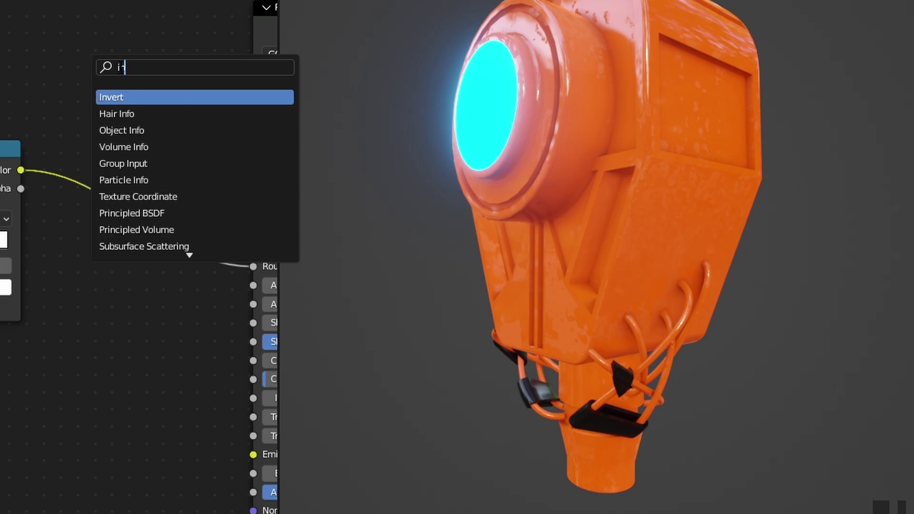
{"action": "left_click", "coordinate": [98, 142]}
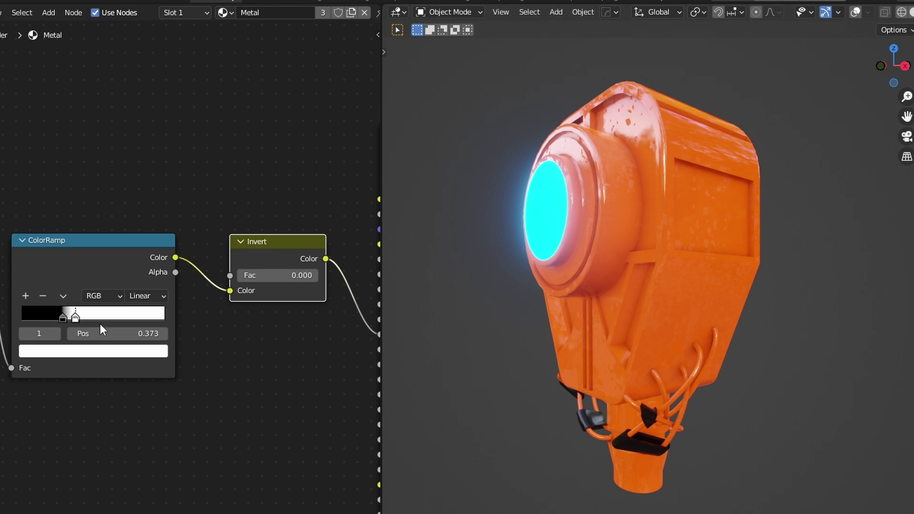
Inspect the model's surface and raise the Invert node's Fac to 1.000 to compare the roughness
{"action": "scroll", "coordinate": [115, 316], "scroll_direction": "up", "scroll_amount": 1}
{"action": "scroll", "coordinate": [616, 273], "scroll_direction": "up", "scroll_amount": 2}
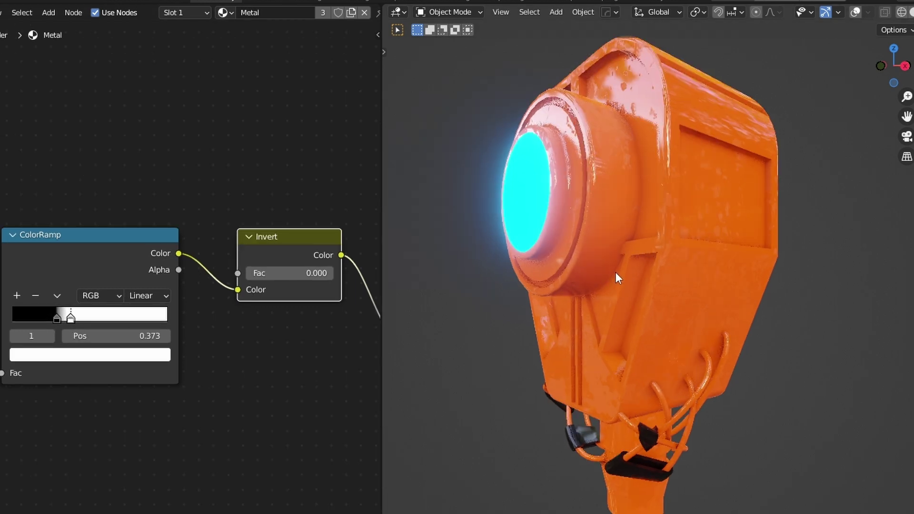
{"action": "middle_click_drag", "start_coordinate": [629, 269], "coordinate": [625, 268]}
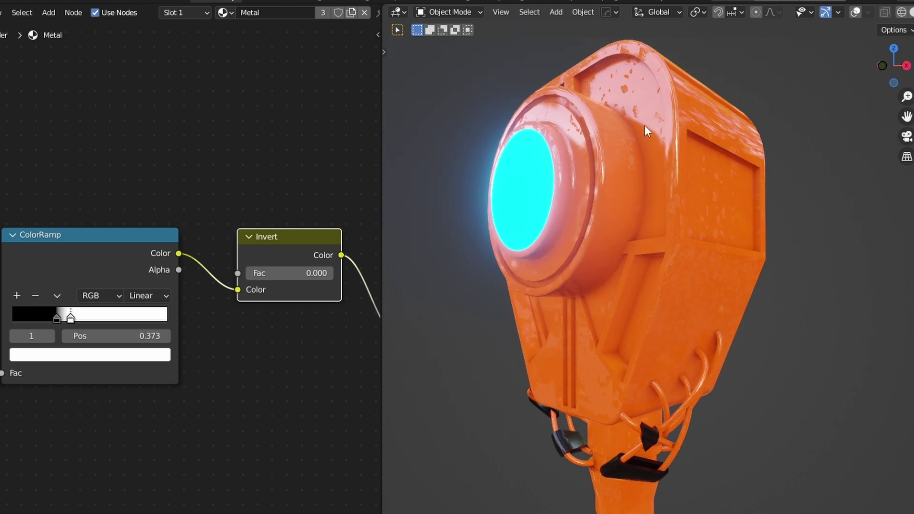
{"action": "middle_click_drag", "start_coordinate": [660, 109], "coordinate": [699, 219]}
{"action": "scroll", "coordinate": [645, 236], "scroll_direction": "down", "scroll_amount": 3}
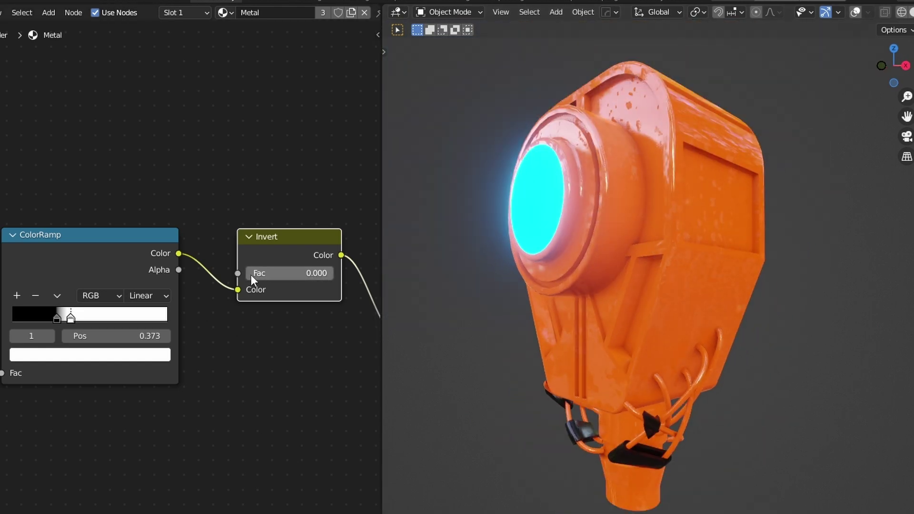
{"action": "left_click_drag", "start_coordinate": [251, 276], "coordinate": [333, 274]}
{"action": "scroll", "coordinate": [628, 250], "scroll_direction": "up", "scroll_amount": 2}
{"action": "middle_click_drag", "start_coordinate": [628, 250], "coordinate": [690, 345]}
{"action": "scroll", "coordinate": [200, 346], "scroll_direction": "down", "scroll_amount": 2}
Set the Principled BSDF's Metallic to 1.000 and inspect the model from several angles
{"action": "middle_click_drag", "start_coordinate": [211, 344], "coordinate": [108, 342]}
{"action": "scroll", "coordinate": [179, 328], "scroll_direction": "up", "scroll_amount": 1}
{"action": "left_click_drag", "start_coordinate": [245, 288], "coordinate": [338, 288]}
{"action": "middle_click_drag", "start_coordinate": [617, 302], "coordinate": [589, 278]}
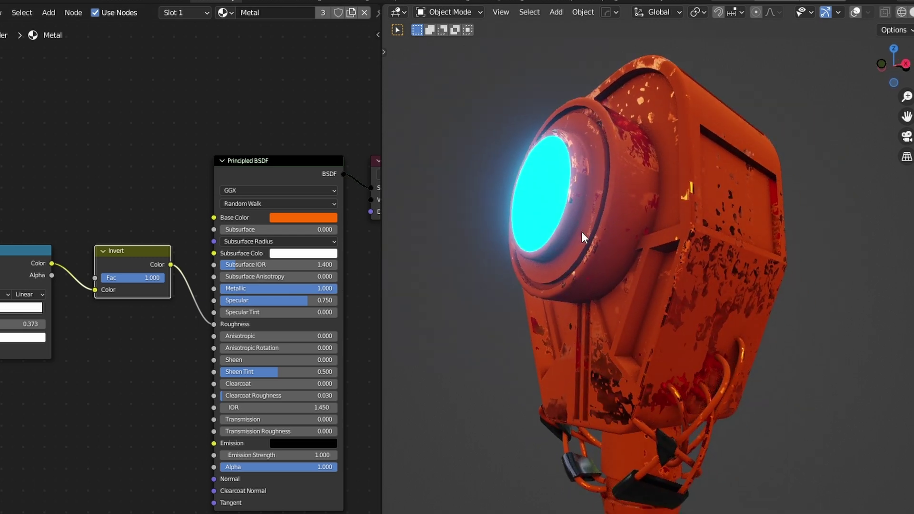
{"action": "middle_click_drag", "start_coordinate": [576, 207], "coordinate": [651, 290]}
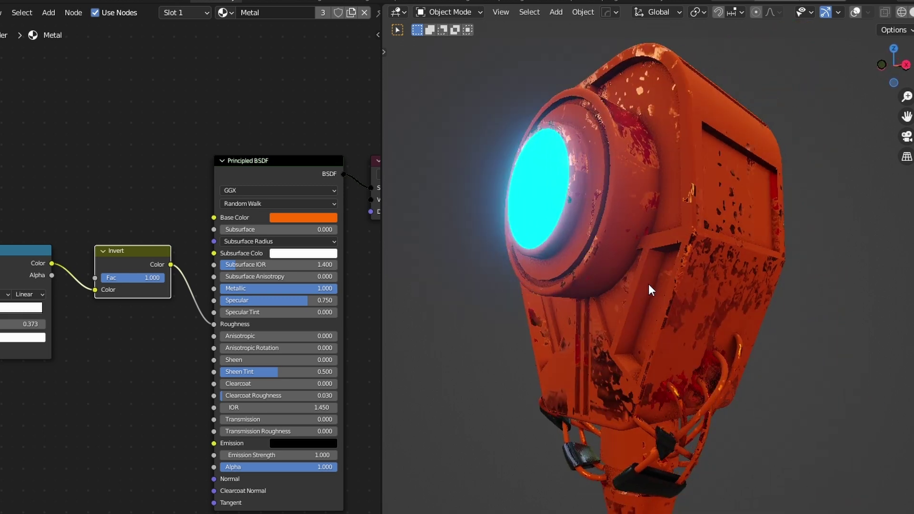
Set the Invert node's Fac to 0.000 and move the ColorRamp's white stop to 0.391
{"action": "left_click_drag", "start_coordinate": [158, 280], "coordinate": [94, 280]}
{"action": "middle_click_drag", "start_coordinate": [543, 284], "coordinate": [523, 276]}
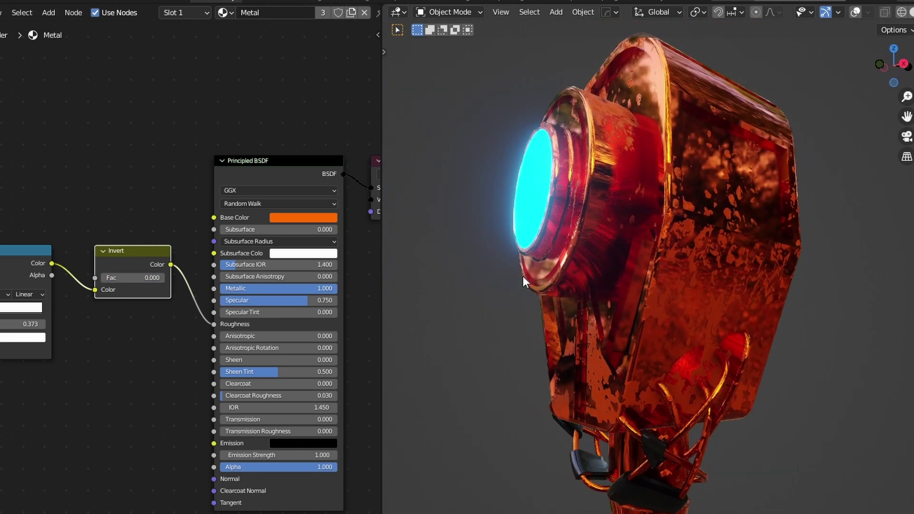
{"action": "middle_click_drag", "start_coordinate": [95, 334], "coordinate": [227, 367]}
{"action": "mouse_move", "coordinate": [93, 345]}
{"action": "left_mouse_down"}
{"action": "mouse_move", "coordinate": [75, 336]}
{"action": "mouse_move", "coordinate": [161, 343]}
{"action": "mouse_move", "coordinate": [92, 341]}
{"action": "mouse_move", "coordinate": [111, 347]}
{"action": "left_mouse_up"}
{"action": "scroll", "coordinate": [214, 395], "scroll_direction": "down", "scroll_amount": 2}
{"action": "middle_click_drag", "start_coordinate": [446, 340], "coordinate": [591, 324]}
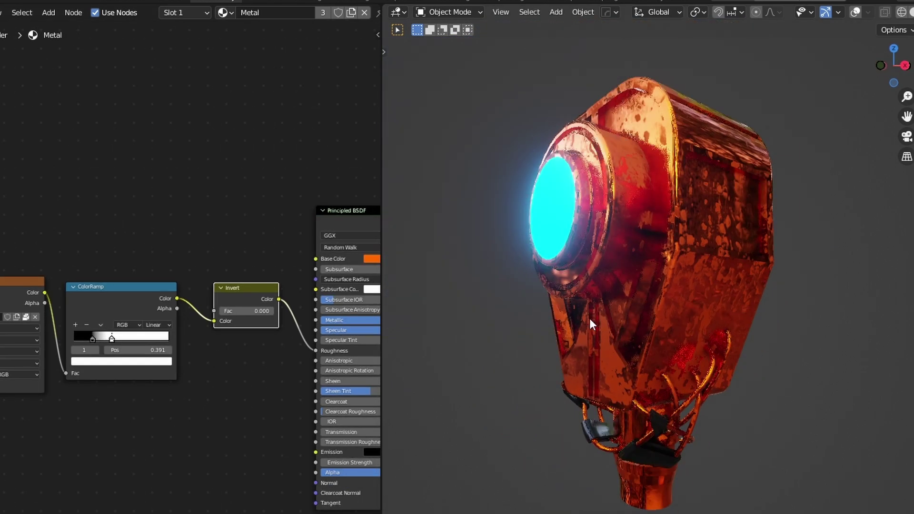
Reduce the Principled BSDF's Metallic to zero and set the Invert node's Fac to 1.000
{"action": "scroll", "coordinate": [614, 324], "scroll_direction": "up", "scroll_amount": 1}
{"action": "left_click_drag", "start_coordinate": [344, 321], "coordinate": [270, 315]}
{"action": "middle_click_drag", "start_coordinate": [423, 301], "coordinate": [539, 302]}
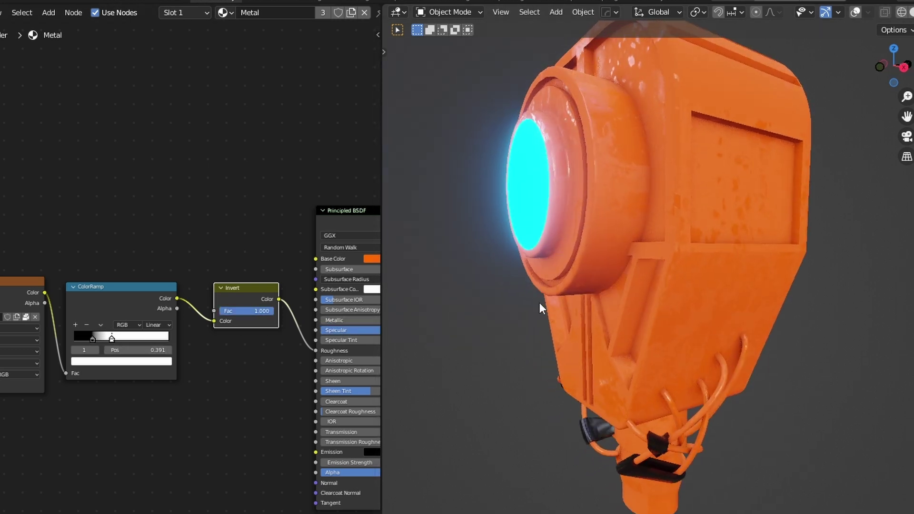
Add Mapping and Texture Coordinate nodes to the grunge (6).jpg texture, connected to its Vector input
{"action": "middle_click_drag", "start_coordinate": [26, 388], "coordinate": [130, 364]}
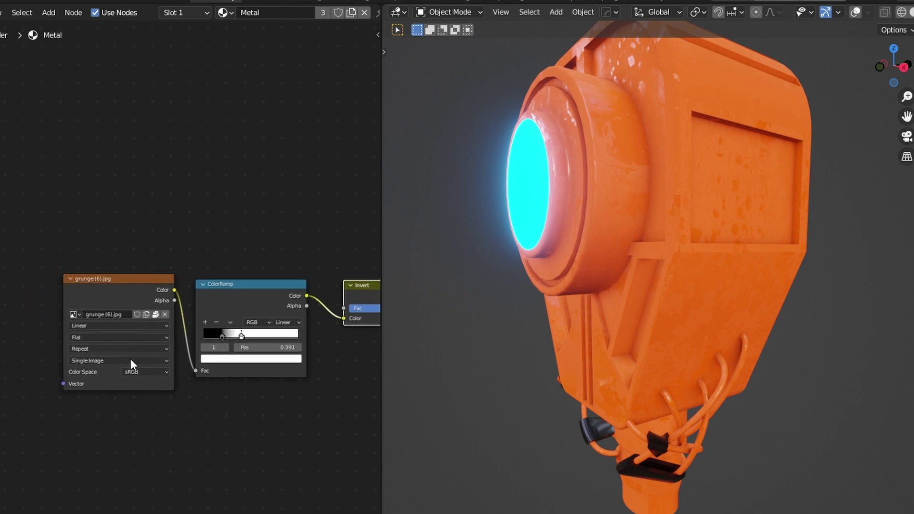
{"action": "left_click", "coordinate": [92, 287]}
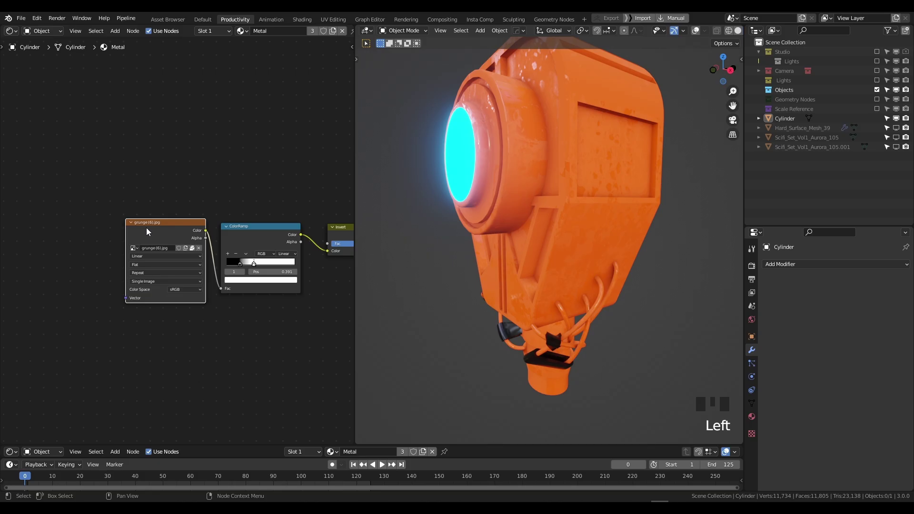
{"action": "key", "text": "ctrl+t"}
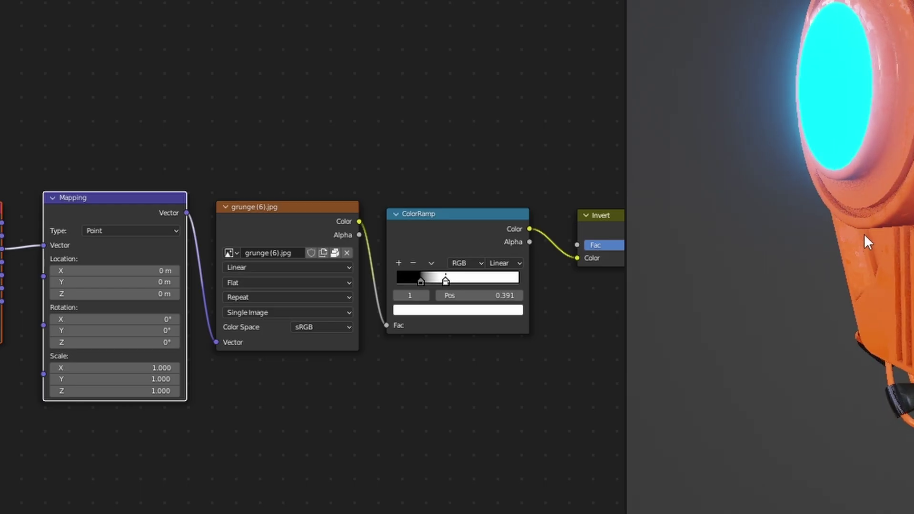
{"action": "middle_click_drag", "start_coordinate": [864, 233], "coordinate": [882, 229]}
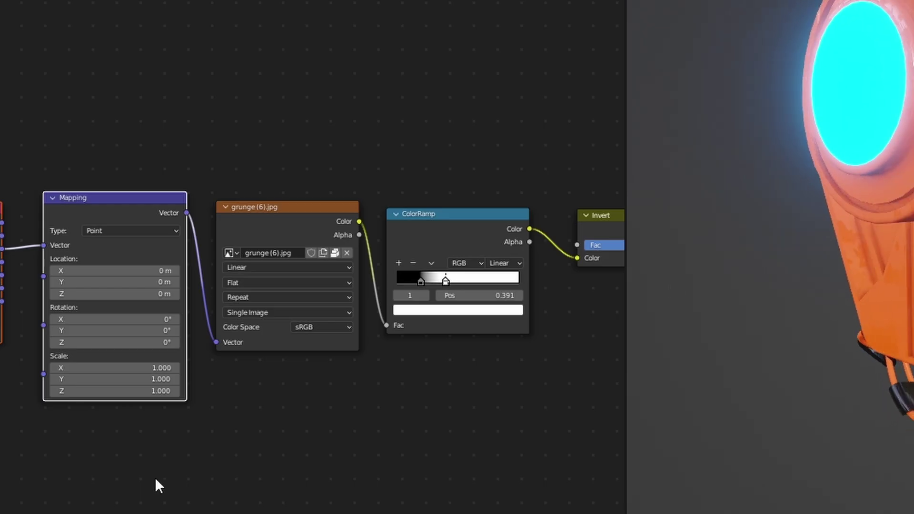
Set the Mapping node's X, Y and Z Scale together to 0.990
{"action": "middle_click_drag", "start_coordinate": [155, 484], "coordinate": [257, 474]}
{"action": "scroll", "coordinate": [258, 474], "scroll_direction": "up", "scroll_amount": 1}
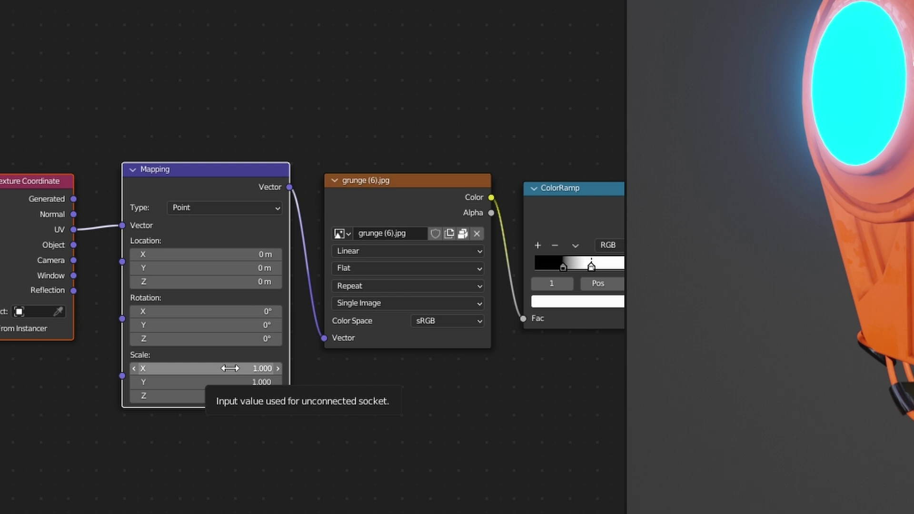
{"action": "left_click_drag", "start_coordinate": [228, 368], "coordinate": [228, 396]}
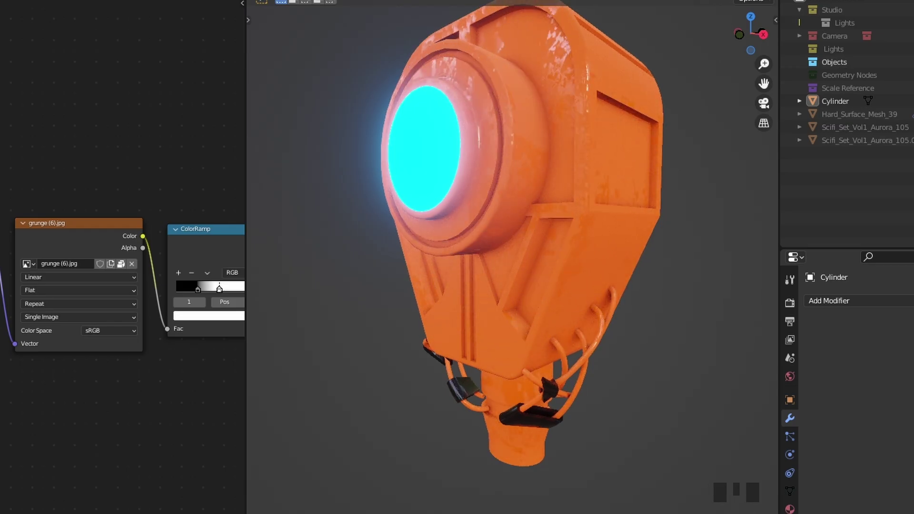
{"action": "left_click_drag", "start_coordinate": [136, 313], "coordinate": [132, 313]}
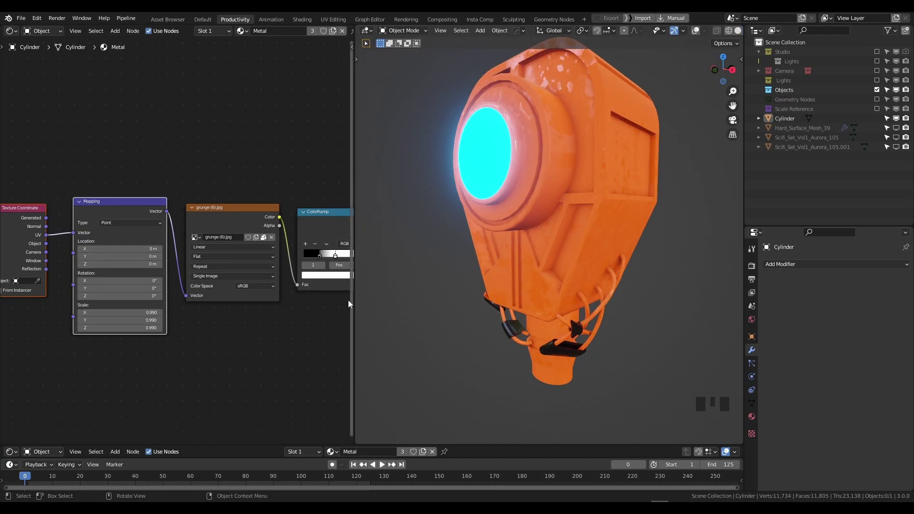
Darken the Principled BSDF's Base Color to near black
{"action": "middle_click_drag", "start_coordinate": [267, 310], "coordinate": [114, 286], "text": "shift"}
{"action": "left_click", "coordinate": [310, 224]}
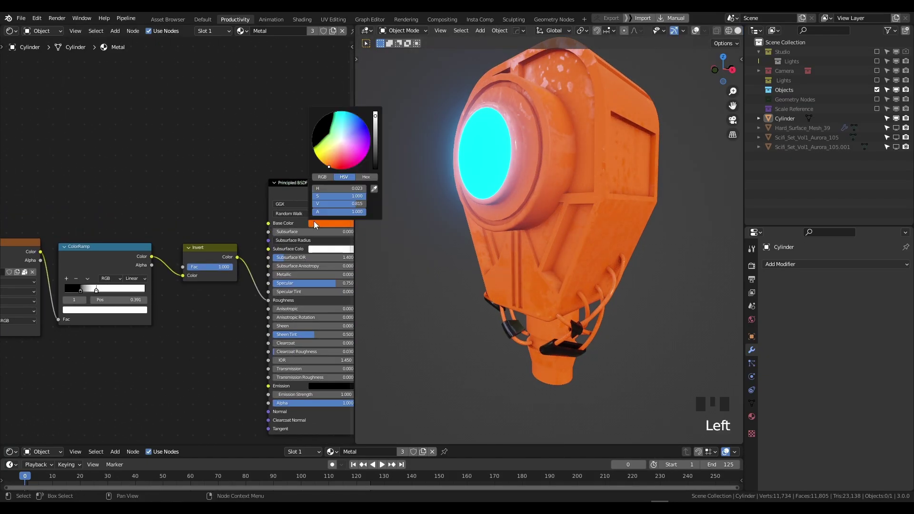
{"action": "left_click_drag", "start_coordinate": [375, 155], "coordinate": [376, 167]}
Increase the Mapping node's X, Y and Z Scale together to 1.890
{"action": "middle_click_drag", "start_coordinate": [113, 341], "coordinate": [275, 316]}
{"action": "middle_click_drag", "start_coordinate": [76, 333], "coordinate": [170, 322]}
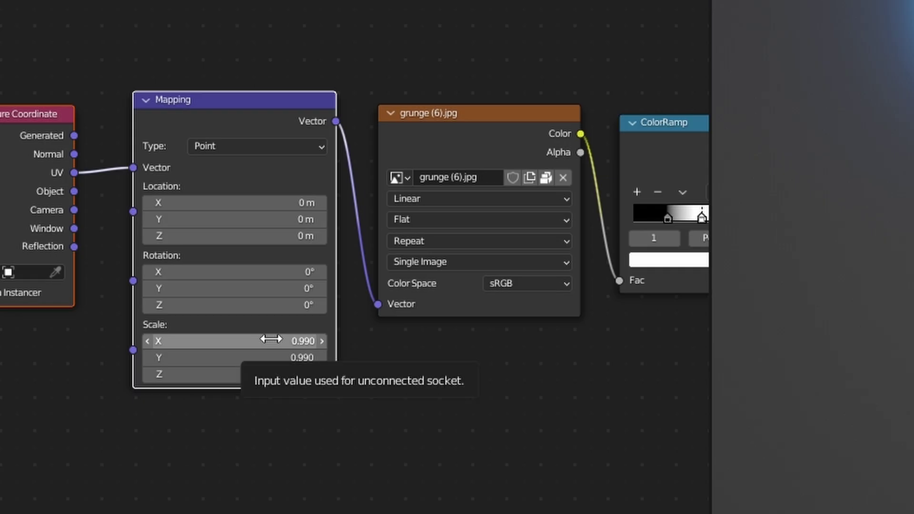
{"action": "left_click_drag", "start_coordinate": [271, 339], "coordinate": [225, 374]}
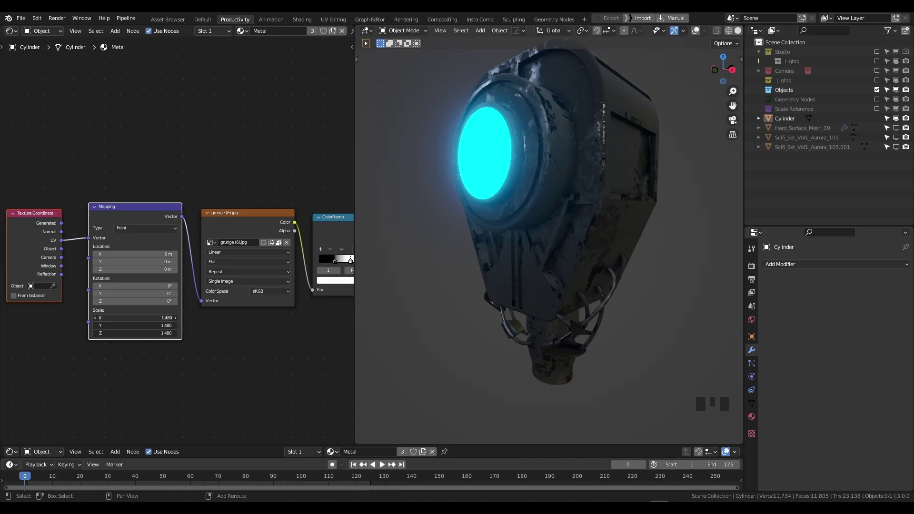
{"action": "left_click_drag", "start_coordinate": [136, 318], "coordinate": [168, 333]}
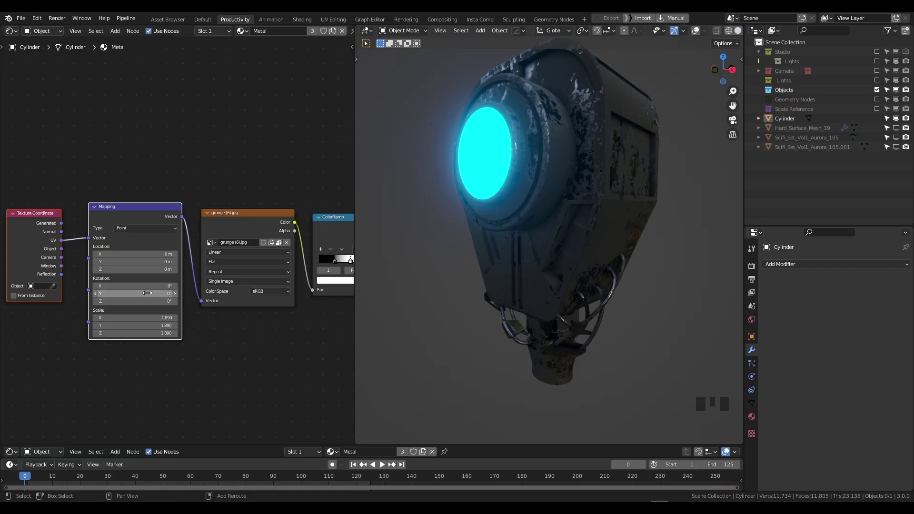
Set the Mapping node's X Rotation to -37.3° and move the Texture Coordinate and Mapping nodes farther from the grunge texture
{"action": "left_click_drag", "start_coordinate": [146, 286], "coordinate": [149, 286]}
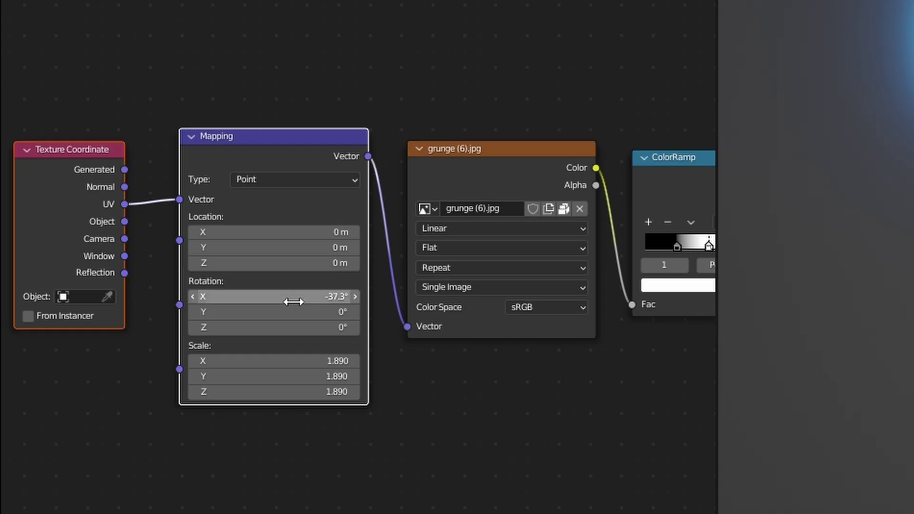
{"action": "left_click_drag", "start_coordinate": [28, 76], "coordinate": [256, 287]}
{"action": "left_click_drag", "start_coordinate": [271, 135], "coordinate": [241, 137]}
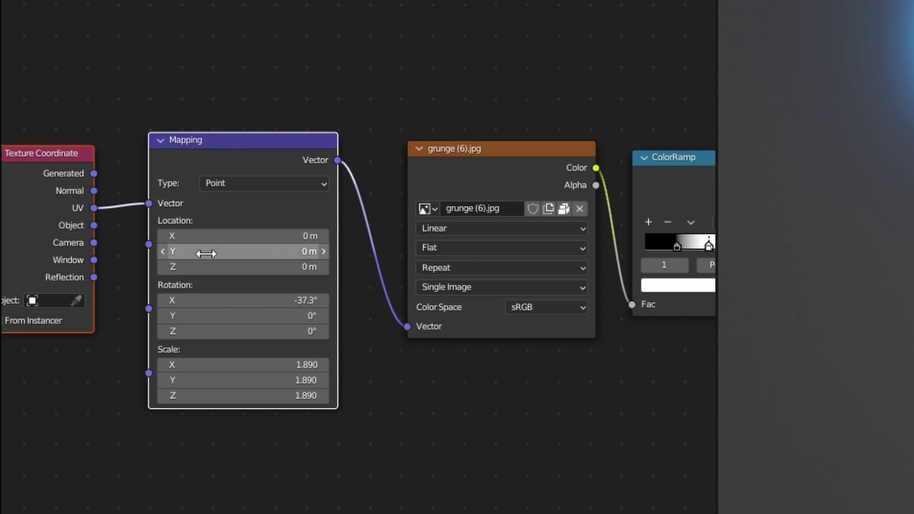
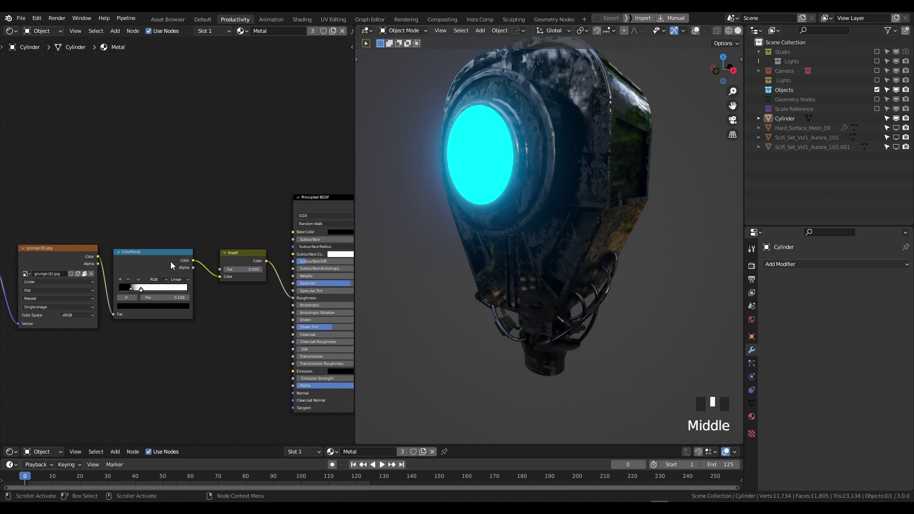
Move the ColorRamp and Invert nodes lower and place a duplicate of the ColorRamp above the original
{"action": "left_click_drag", "start_coordinate": [172, 265], "coordinate": [187, 293]}
{"action": "left_click_drag", "start_coordinate": [237, 256], "coordinate": [244, 288]}
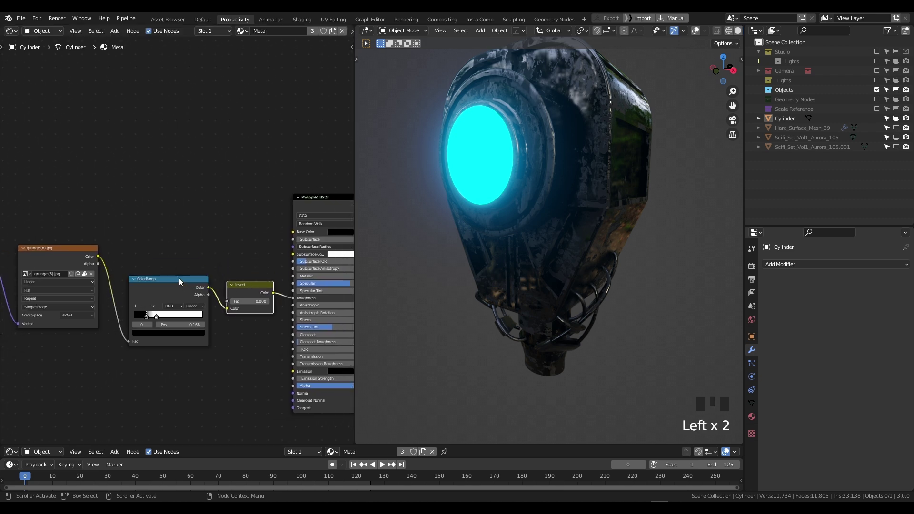
{"action": "left_click", "coordinate": [167, 281]}
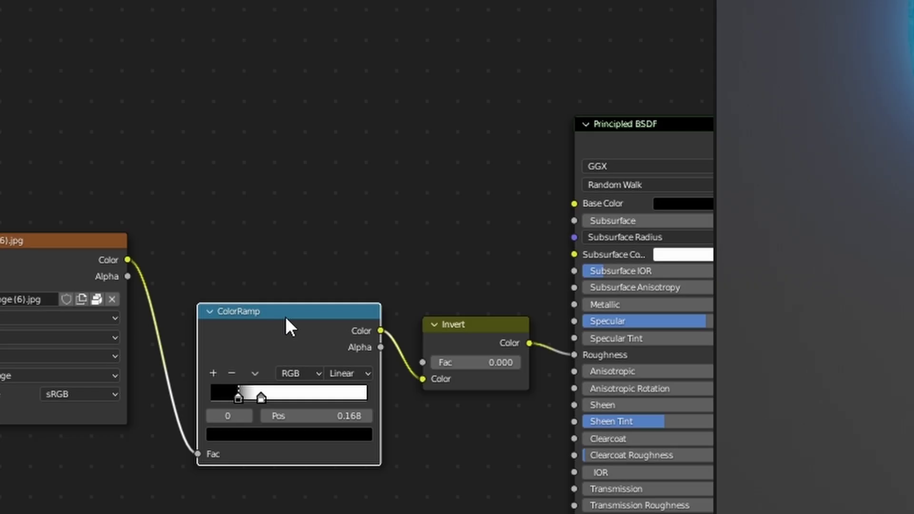
{"action": "key", "text": "shift+d"}
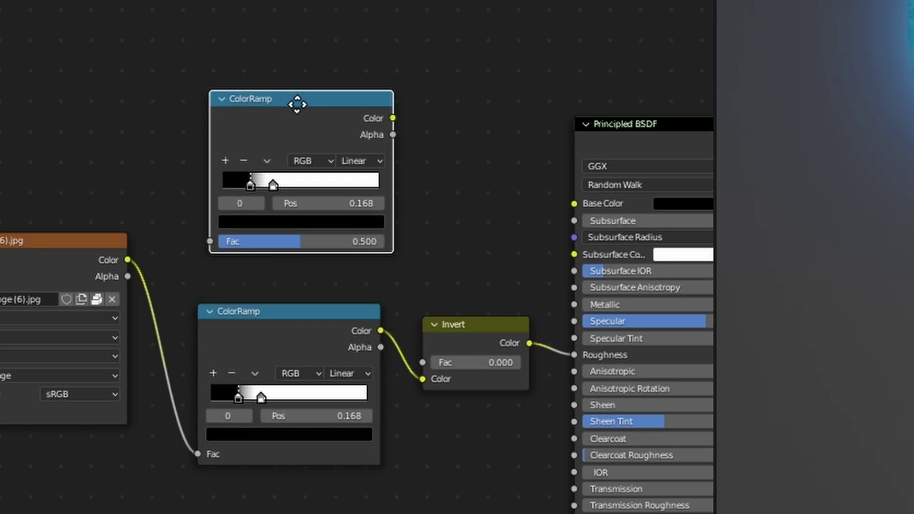
Connect the duplicated ColorRamp's Color to the Principled BSDF's Base Color and the grunge texture's Color to its Fac
{"action": "left_click_drag", "start_coordinate": [380, 96], "coordinate": [564, 201]}
{"action": "middle_click_drag", "start_coordinate": [177, 247], "coordinate": [270, 253]}
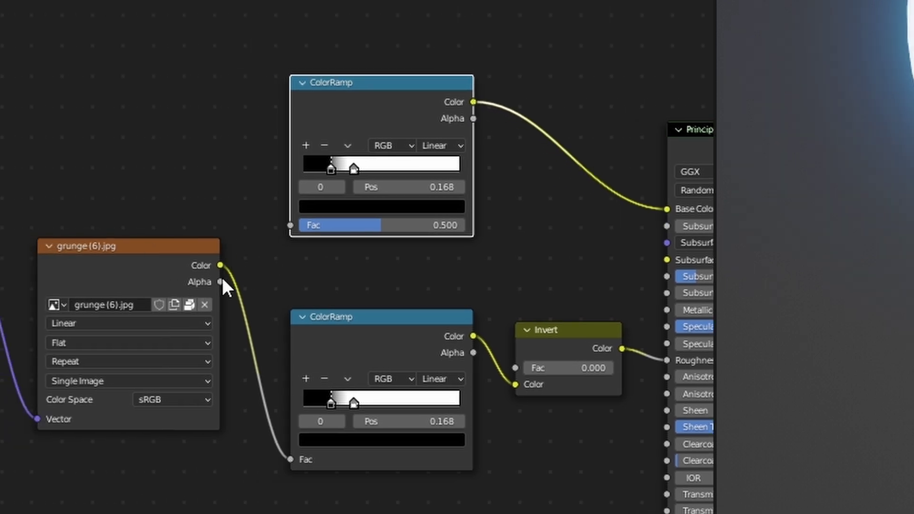
{"action": "left_click_drag", "start_coordinate": [220, 265], "coordinate": [286, 224]}
{"action": "mouse_move", "coordinate": [445, 232]}
{"action": "middle_mouse_down"}
{"action": "mouse_move", "coordinate": [429, 231]}
{"action": "mouse_move", "coordinate": [438, 229]}
{"action": "middle_mouse_up"}
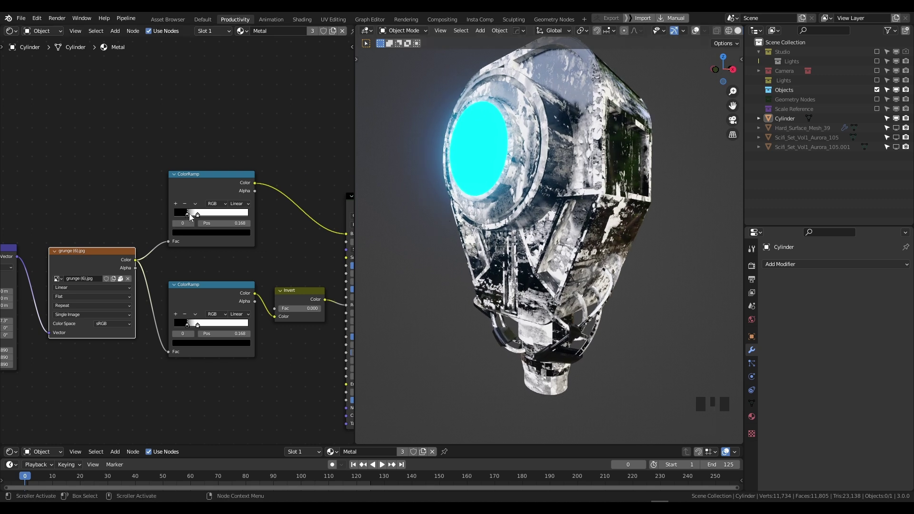
Color the upper ColorRamp's black stop orange, with hue 0.021, saturation 1.000 and value 0.870
{"action": "scroll", "coordinate": [210, 221], "scroll_direction": "up", "scroll_amount": 2}
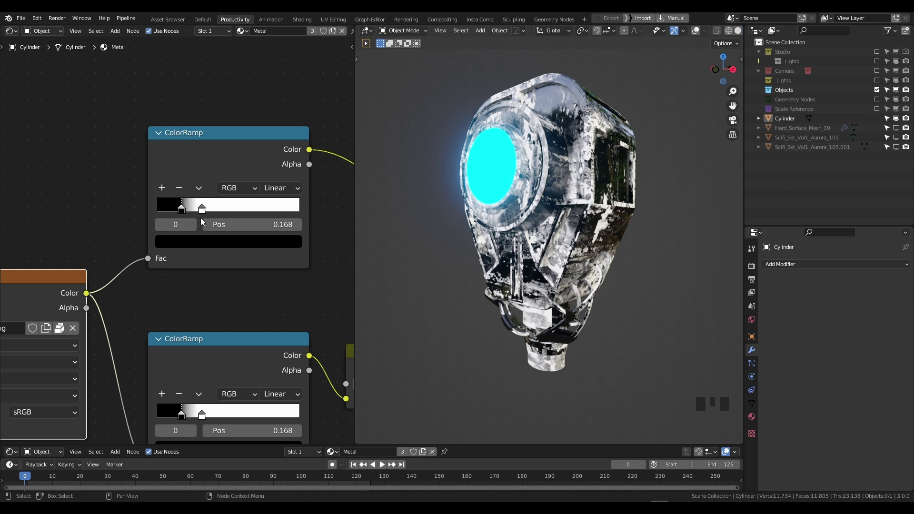
{"action": "scroll", "coordinate": [201, 218], "scroll_direction": "down", "scroll_amount": 6}
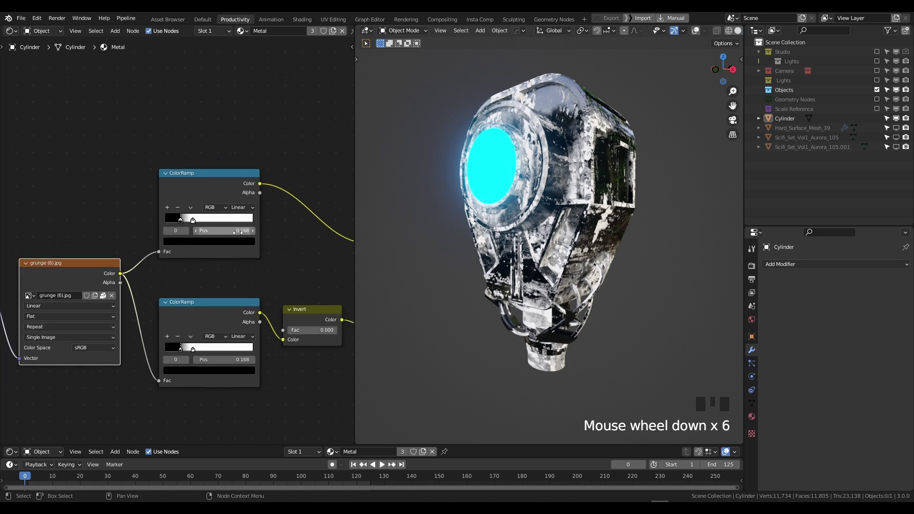
{"action": "middle_click_drag", "start_coordinate": [235, 227], "coordinate": [154, 212]}
{"action": "scroll", "coordinate": [154, 212], "scroll_direction": "down", "scroll_amount": 1}
{"action": "scroll", "coordinate": [74, 200], "scroll_direction": "up", "scroll_amount": 2}
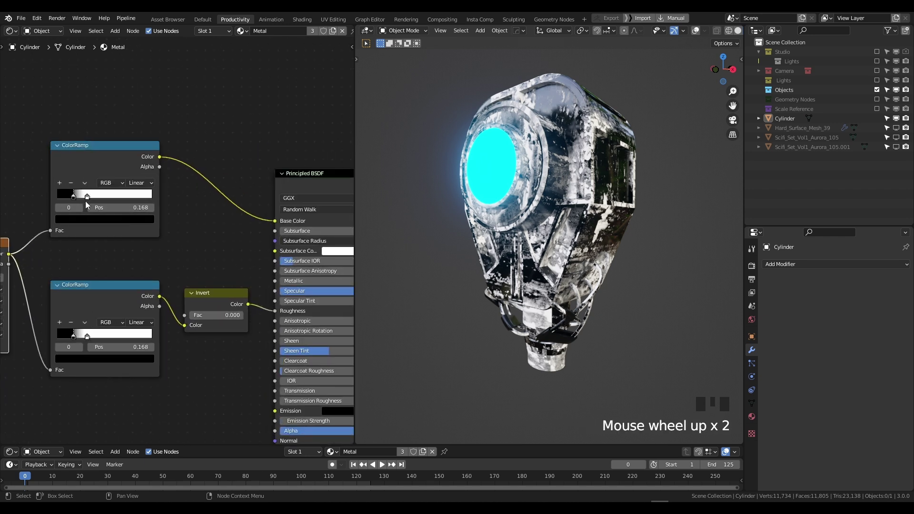
{"action": "left_click", "coordinate": [73, 197]}
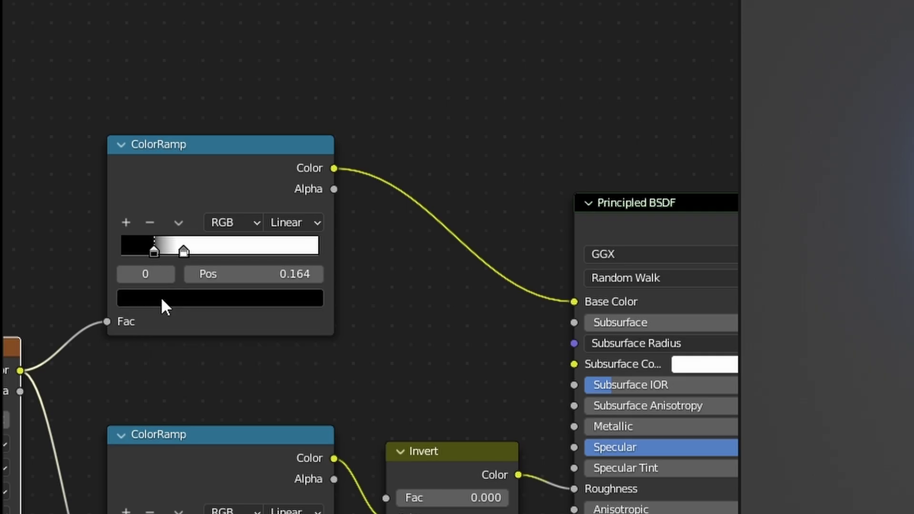
{"action": "left_click", "coordinate": [161, 299]}
{"action": "left_click_drag", "start_coordinate": [280, 155], "coordinate": [280, 32]}
{"action": "left_click_drag", "start_coordinate": [219, 107], "coordinate": [169, 160]}
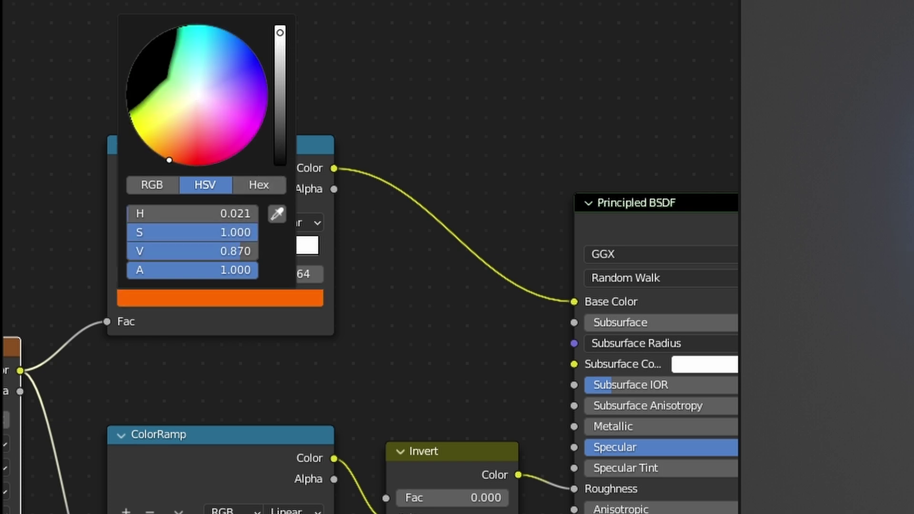
Color the upper ColorRamp's white stop dark brown, with hue 0.031, saturation 0.919 and value 0.040
{"action": "left_click", "coordinate": [184, 251]}
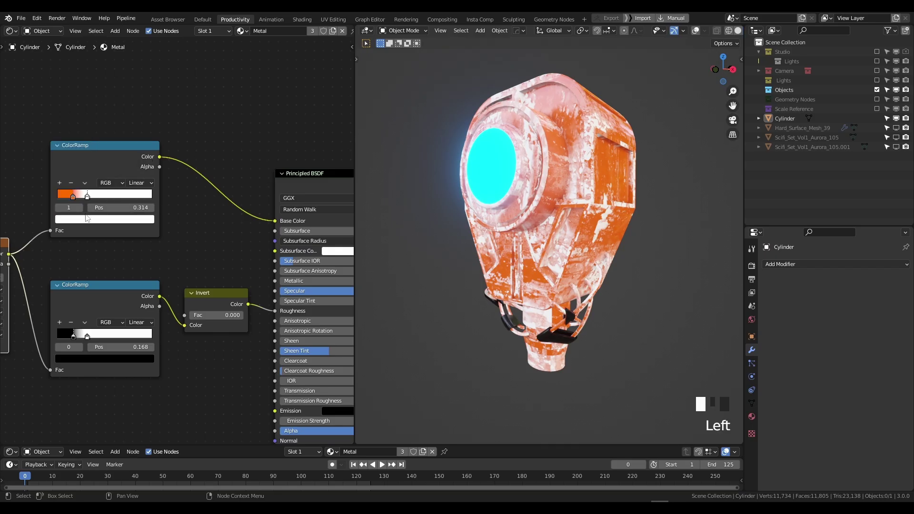
{"action": "left_click", "coordinate": [87, 219]}
{"action": "left_click_drag", "start_coordinate": [131, 145], "coordinate": [78, 145]}
{"action": "left_click_drag", "start_coordinate": [134, 131], "coordinate": [133, 139]}
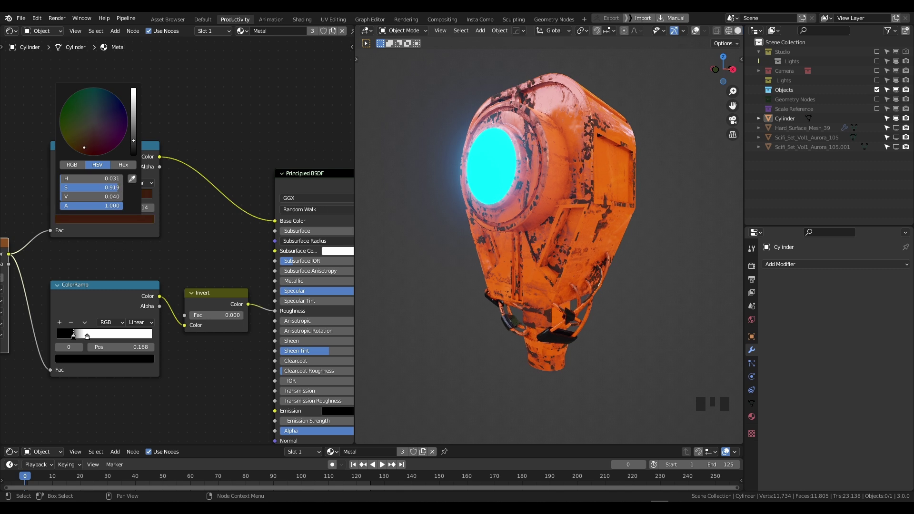
Shift the upper ColorRamp's orange stop toward the ramp's start and the brown stop to position 0.209
{"action": "middle_click_drag", "start_coordinate": [189, 147], "coordinate": [225, 142]}
{"action": "left_click_drag", "start_coordinate": [124, 189], "coordinate": [104, 190]}
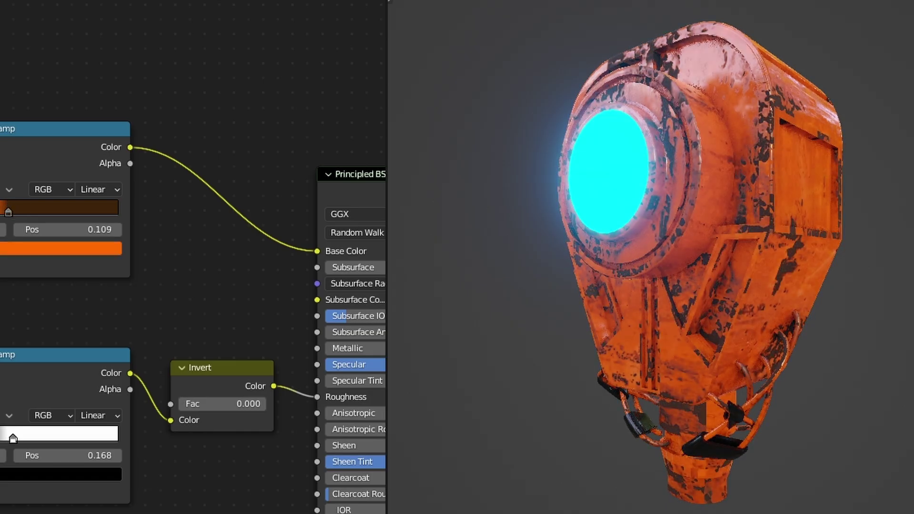
{"action": "left_click_drag", "start_coordinate": [2, 211], "coordinate": [0, 211]}
{"action": "middle_click_drag", "start_coordinate": [464, 198], "coordinate": [441, 207]}
Move the lower ColorRamp's black stop to position 0.141
{"action": "scroll", "coordinate": [442, 208], "scroll_direction": "up", "scroll_amount": 1}
{"action": "left_click_drag", "start_coordinate": [110, 330], "coordinate": [107, 332]}
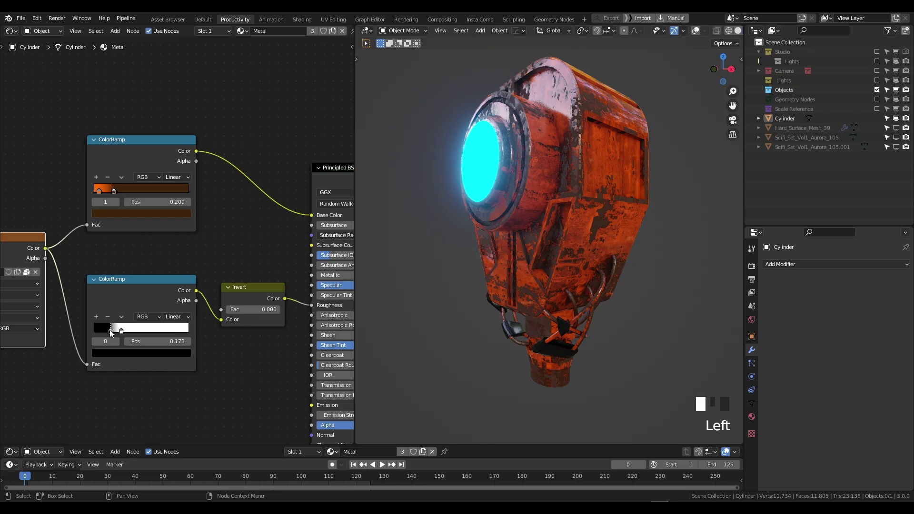
{"action": "scroll", "coordinate": [75, 329], "scroll_direction": "down", "scroll_amount": 3}
{"action": "middle_click_drag", "start_coordinate": [75, 328], "coordinate": [104, 309]}
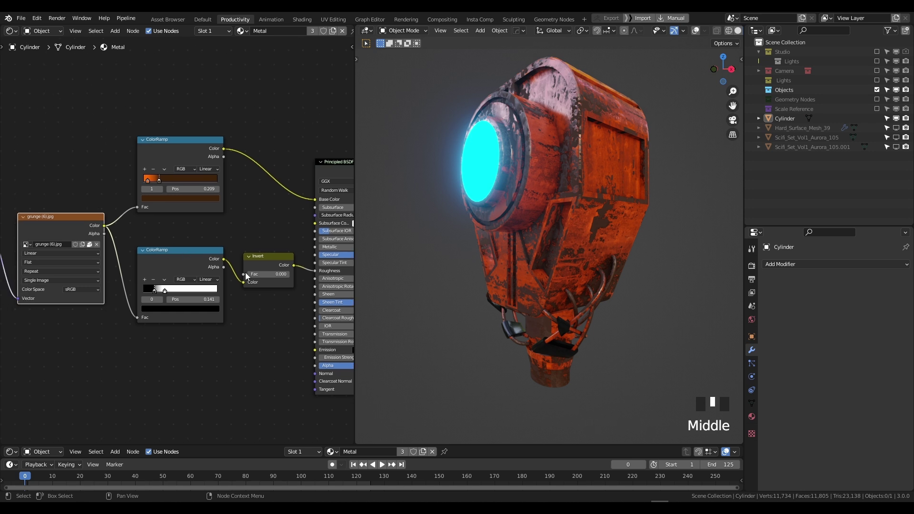
Cut the links feeding the Principled BSDF's Base Color and Roughness to view the material without the grunge texture
{"action": "mouse_move", "coordinate": [502, 262]}
{"action": "middle_mouse_down"}
{"action": "mouse_move", "coordinate": [569, 258]}
{"action": "mouse_move", "coordinate": [493, 248]}
{"action": "mouse_move", "coordinate": [594, 281]}
{"action": "mouse_move", "coordinate": [495, 272]}
{"action": "middle_mouse_up"}
{"action": "scroll", "coordinate": [562, 256], "scroll_direction": "up", "scroll_amount": 1}
{"action": "scroll", "coordinate": [562, 256], "scroll_direction": "down", "scroll_amount": 1}
{"action": "scroll", "coordinate": [550, 280], "scroll_direction": "up", "scroll_amount": 2}
{"action": "scroll", "coordinate": [584, 281], "scroll_direction": "up", "scroll_amount": 1}
{"action": "right_click_drag", "start_coordinate": [289, 146], "coordinate": [307, 318], "text": "ctrl"}
{"action": "middle_click_drag", "start_coordinate": [547, 272], "coordinate": [559, 267]}
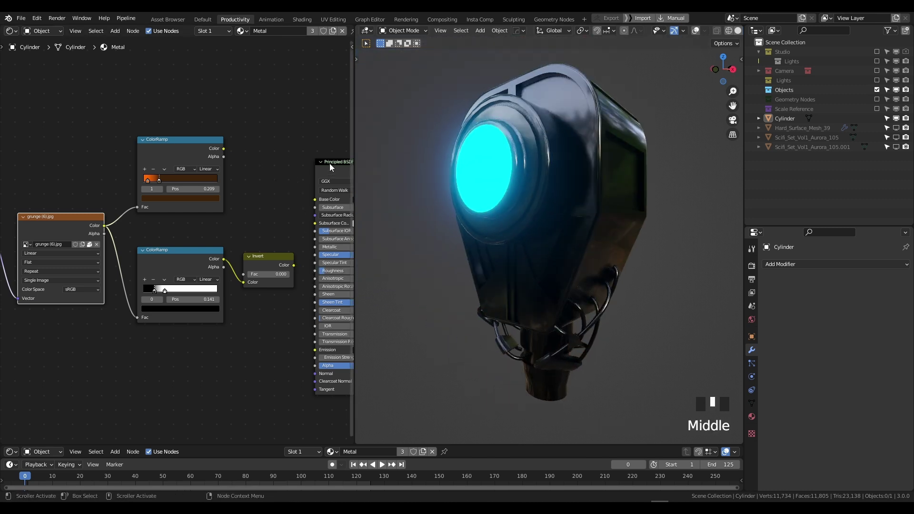
Paste a copied hex color into the Principled BSDF's Base Color
{"action": "left_click_drag", "start_coordinate": [332, 167], "coordinate": [278, 154]}
{"action": "left_click", "coordinate": [321, 186]}
{"action": "left_click", "coordinate": [351, 143]}
{"action": "left_click", "coordinate": [327, 154]}
{"action": "key", "text": "ctrl+v"}
{"action": "key", "text": "Return"}
Reconnect Invert's Color to the Principled BSDF's Roughness and the upper ColorRamp's Color to its Base Color
{"action": "left_click_drag", "start_coordinate": [277, 156], "coordinate": [310, 163]}
{"action": "middle_click_drag", "start_coordinate": [266, 185], "coordinate": [260, 176]}
{"action": "left_click_drag", "start_coordinate": [262, 255], "coordinate": [287, 254]}
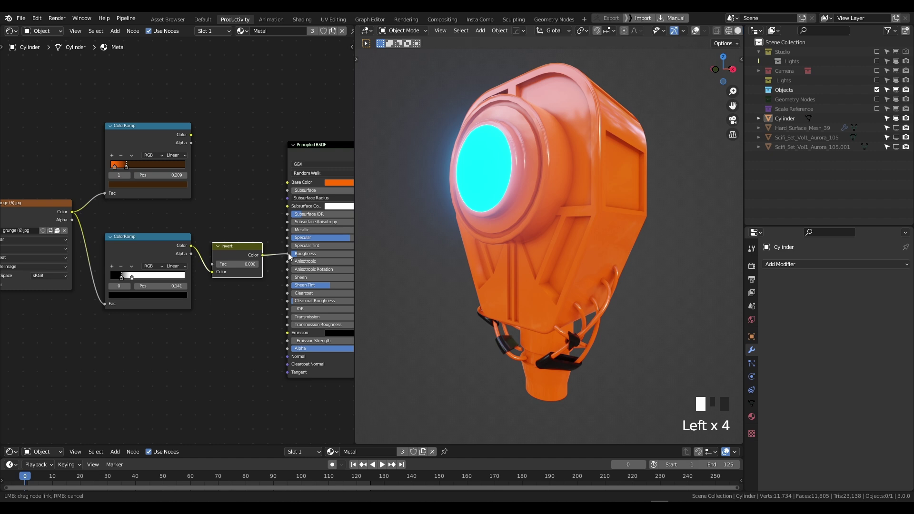
{"action": "left_click_drag", "start_coordinate": [191, 135], "coordinate": [288, 182]}
{"action": "middle_click_drag", "start_coordinate": [539, 264], "coordinate": [571, 282]}
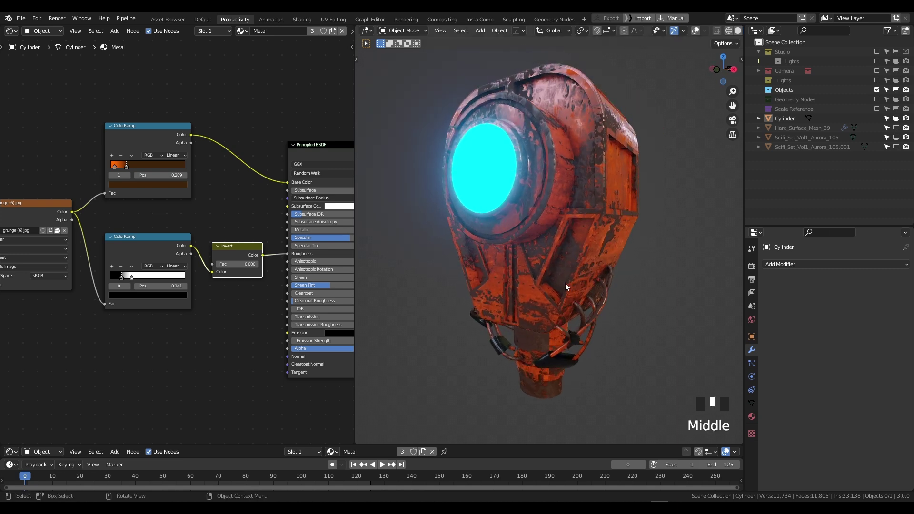
Spread out the node layout by shifting the texture nodes, lower ColorRamp and Invert farther from the Principled BSDF
{"action": "scroll", "coordinate": [564, 286], "scroll_direction": "down", "scroll_amount": 2}
{"action": "scroll", "coordinate": [558, 281], "scroll_direction": "up", "scroll_amount": 2}
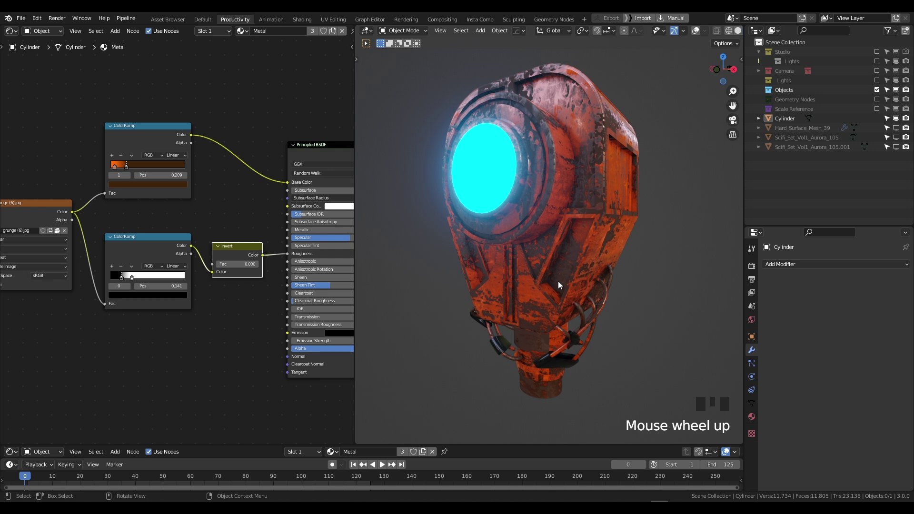
{"action": "mouse_move", "coordinate": [558, 282]}
{"action": "middle_mouse_down"}
{"action": "mouse_move", "coordinate": [556, 264]}
{"action": "mouse_move", "coordinate": [569, 278]}
{"action": "mouse_move", "coordinate": [604, 285]}
{"action": "mouse_move", "coordinate": [602, 296]}
{"action": "mouse_move", "coordinate": [564, 289]}
{"action": "middle_mouse_up"}
{"action": "scroll", "coordinate": [94, 378], "scroll_direction": "down", "scroll_amount": 3}
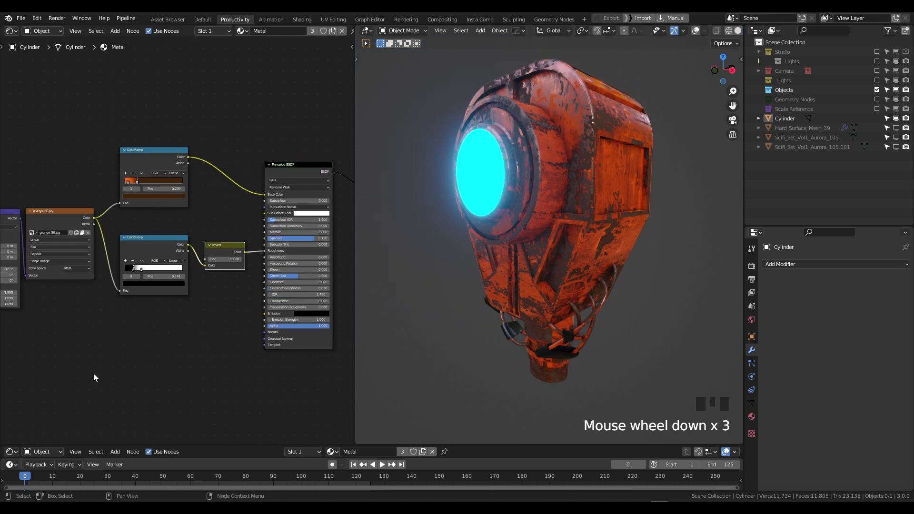
{"action": "middle_click_drag", "start_coordinate": [94, 378], "coordinate": [200, 357]}
{"action": "left_click_drag", "start_coordinate": [26, 169], "coordinate": [127, 226]}
{"action": "left_click_drag", "start_coordinate": [87, 204], "coordinate": [48, 199]}
{"action": "left_click_drag", "start_coordinate": [150, 200], "coordinate": [120, 200]}
{"action": "left_click_drag", "start_coordinate": [267, 231], "coordinate": [250, 232]}
{"action": "left_click_drag", "start_coordinate": [334, 238], "coordinate": [311, 242]}
{"action": "middle_click_drag", "start_coordinate": [322, 281], "coordinate": [161, 350]}
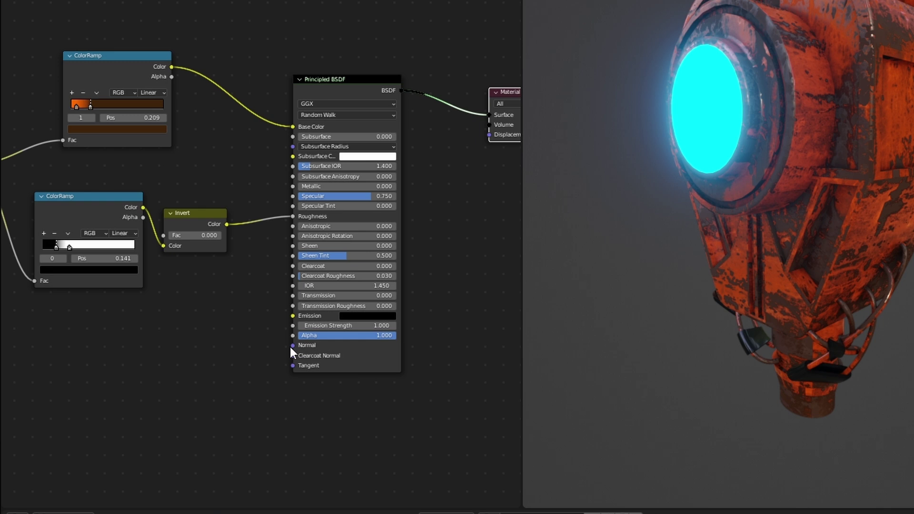
View the model's wireframe, return the viewport to rendered shading and clear the selection
{"action": "left_click", "coordinate": [858, 232]}
{"action": "key", "text": "shift+z"}
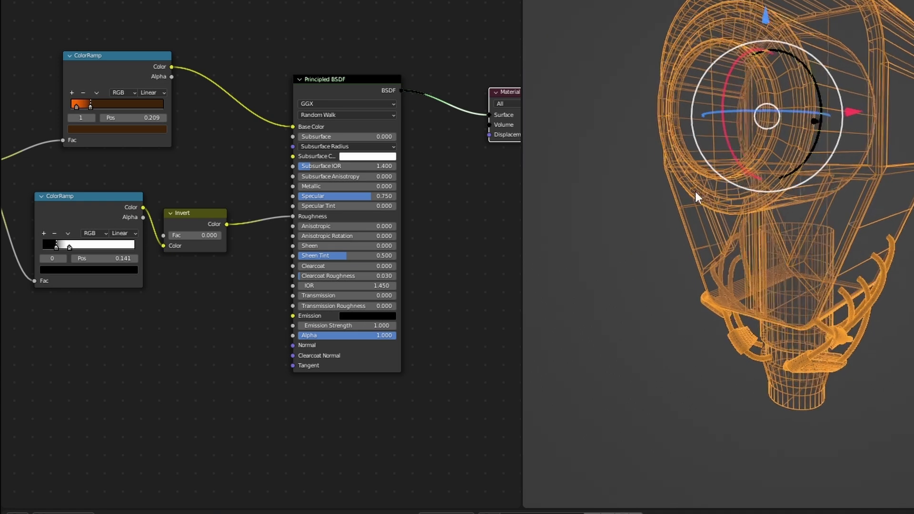
{"action": "key", "text": "shift+z"}
{"action": "key", "text": "z"}
{"action": "left_click", "coordinate": [779, 235]}
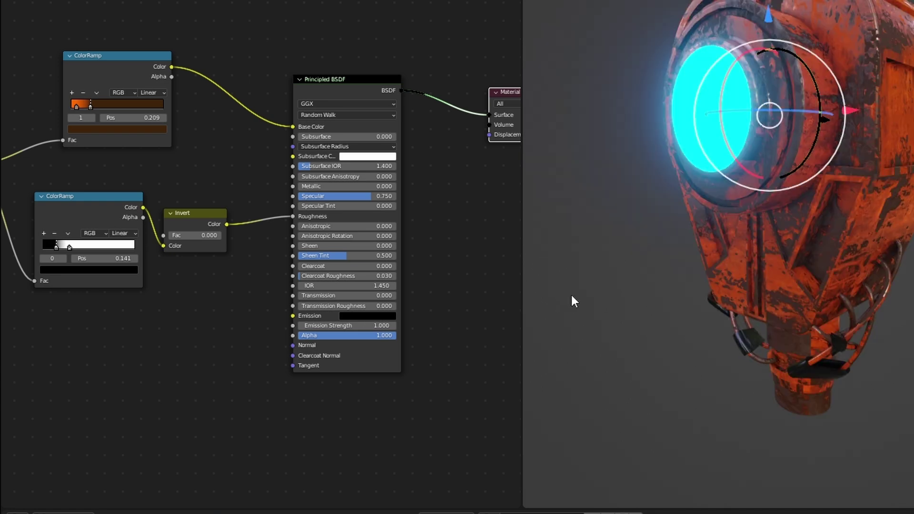
{"action": "left_click", "coordinate": [581, 293]}
Try linking the lower ColorRamp's Color directly to the Principled BSDF's Normal, and remove that link again
{"action": "middle_click_drag", "start_coordinate": [295, 345], "coordinate": [330, 330]}
{"action": "left_click_drag", "start_coordinate": [178, 192], "coordinate": [324, 332]}
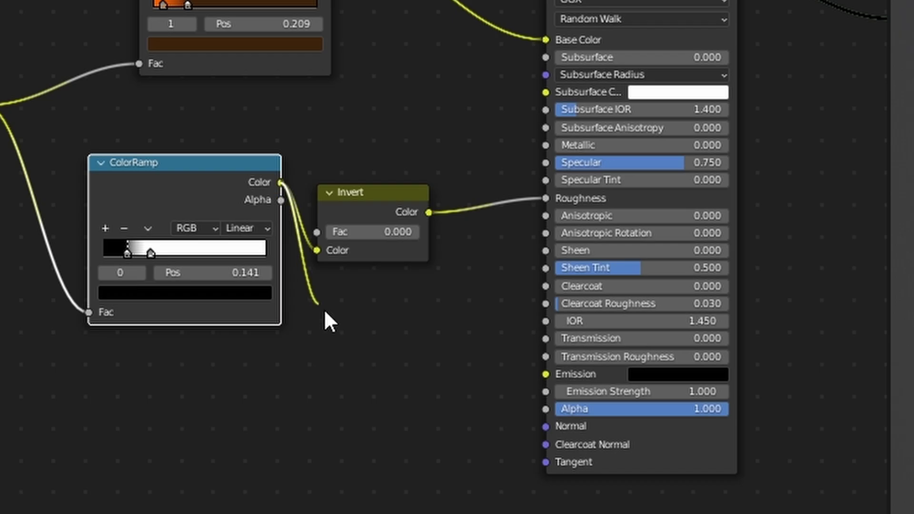
{"action": "left_click_drag", "start_coordinate": [536, 430], "coordinate": [546, 426]}
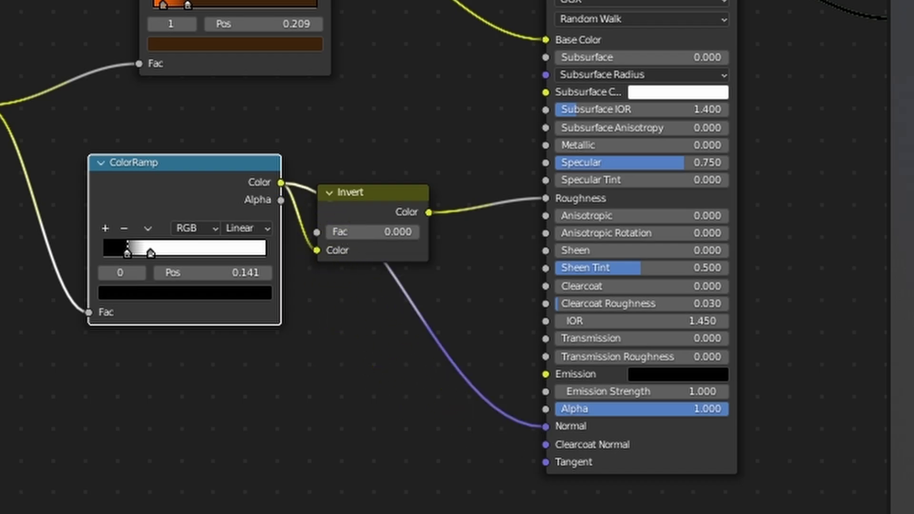
{"action": "middle_click_drag", "start_coordinate": [546, 293], "coordinate": [476, 274]}
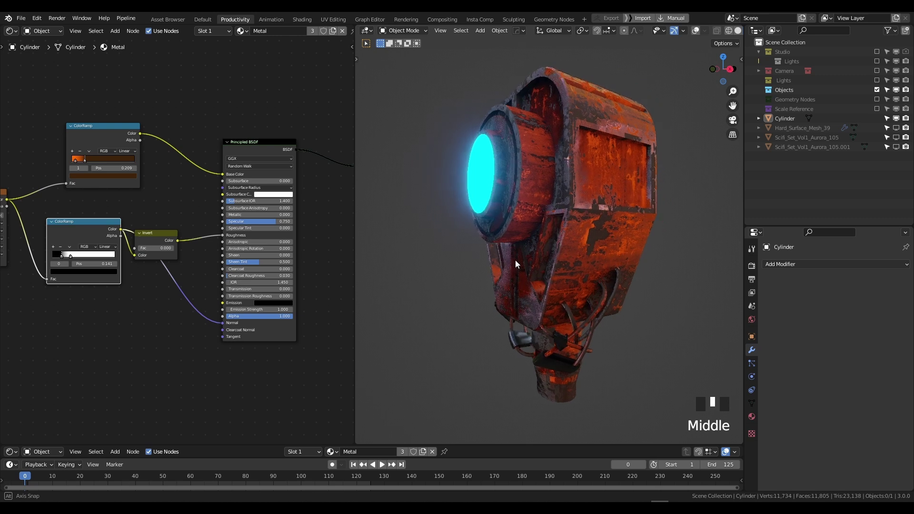
{"action": "right_click_drag", "start_coordinate": [199, 293], "coordinate": [178, 290], "text": "ctrl"}
Add a Bump node below Invert and connect its Normal output to the Principled BSDF's Normal
{"action": "key", "text": "shift+a"}
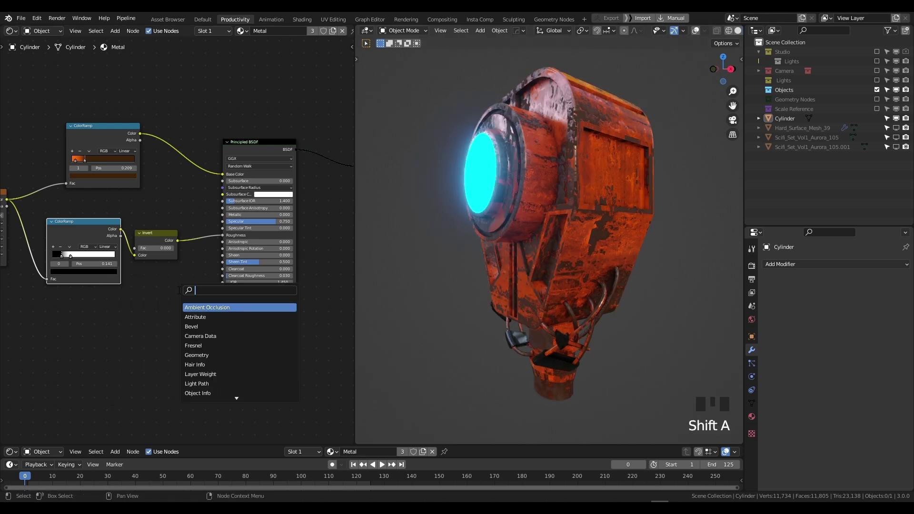
{"action": "key", "text": "Escape"}
{"action": "key", "text": "shift+a"}
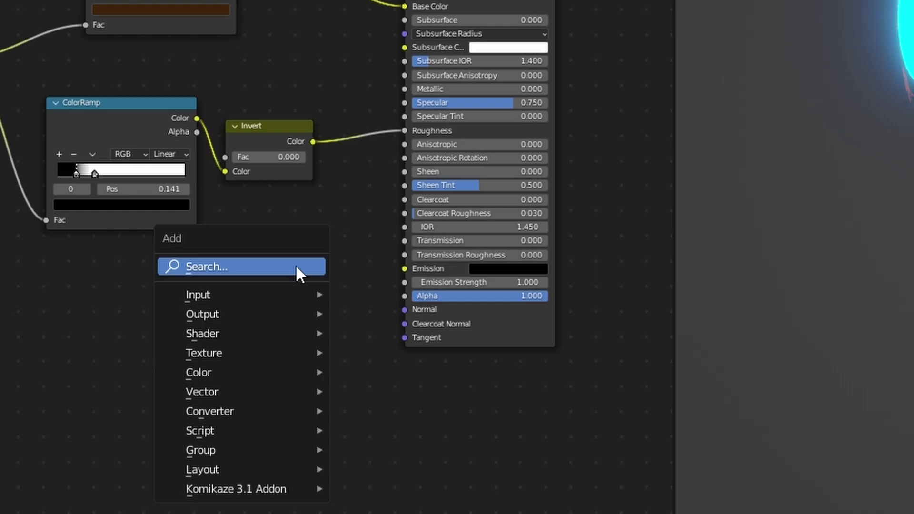
{"action": "left_click", "coordinate": [234, 268]}
{"action": "type", "text": "bump"}
{"action": "key", "text": "Return"}
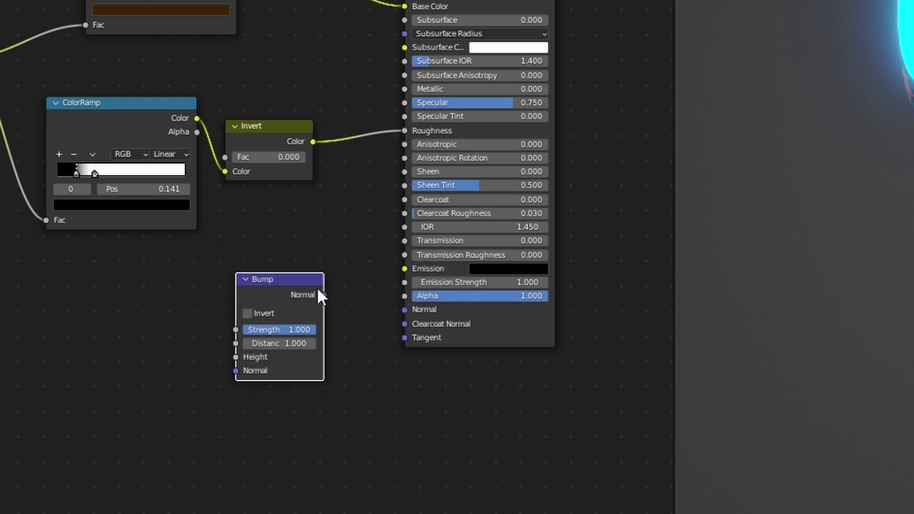
{"action": "left_click_drag", "start_coordinate": [324, 296], "coordinate": [400, 316]}
Connect the lower ColorRamp's Color to the Bump node's Height
{"action": "left_click", "coordinate": [210, 126]}
{"action": "middle_click_drag", "start_coordinate": [210, 126], "coordinate": [413, 117]}
{"action": "scroll", "coordinate": [376, 126], "scroll_direction": "down", "scroll_amount": 3}
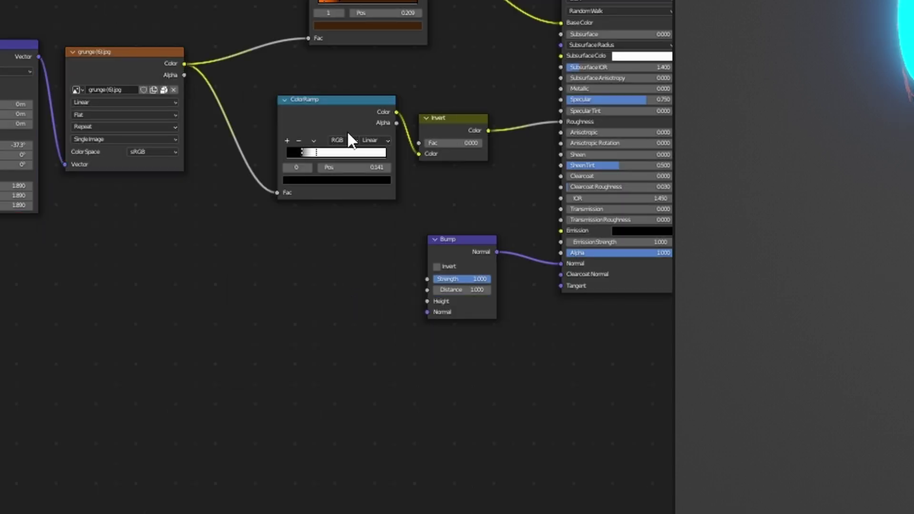
{"action": "scroll", "coordinate": [313, 115], "scroll_direction": "up", "scroll_amount": 1}
{"action": "scroll", "coordinate": [357, 108], "scroll_direction": "up", "scroll_amount": 1}
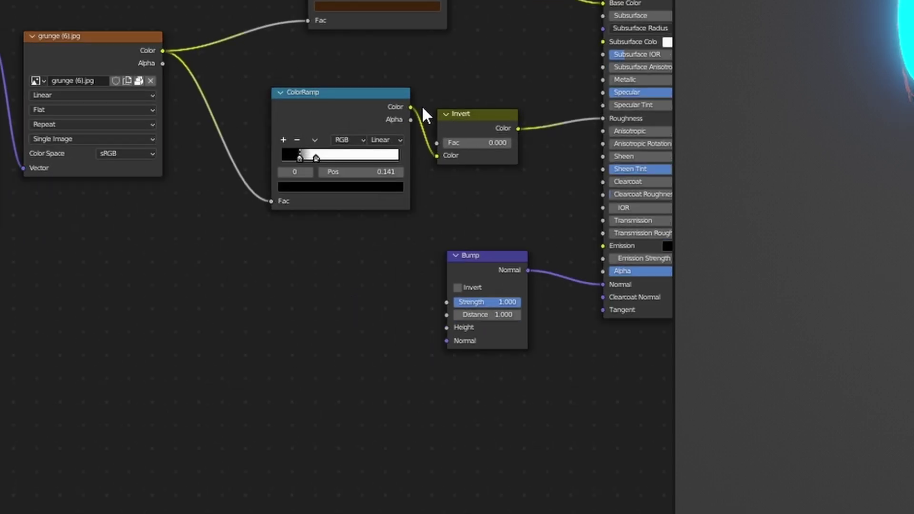
{"action": "left_click_drag", "start_coordinate": [409, 107], "coordinate": [446, 327]}
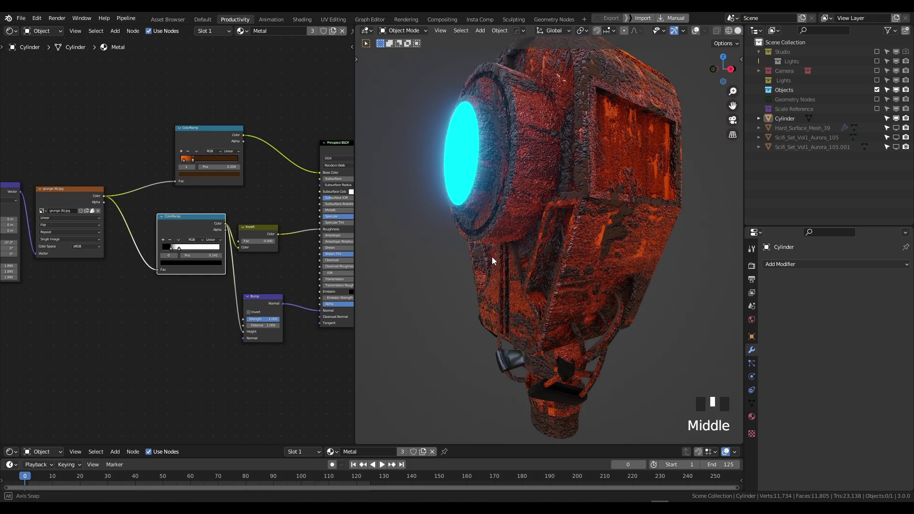
{"action": "middle_click_drag", "start_coordinate": [492, 255], "coordinate": [553, 267]}
Lower the Bump node's Strength to 0.093
{"action": "scroll", "coordinate": [566, 263], "scroll_direction": "up", "scroll_amount": 1}
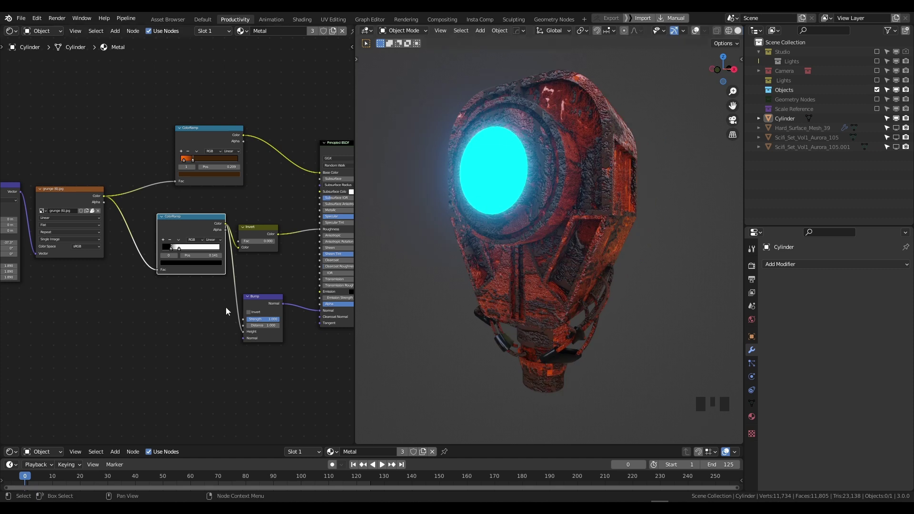
{"action": "scroll", "coordinate": [293, 328], "scroll_direction": "up", "scroll_amount": 3}
{"action": "middle_click_drag", "start_coordinate": [293, 328], "coordinate": [265, 298]}
{"action": "left_click_drag", "start_coordinate": [265, 298], "coordinate": [271, 299]}
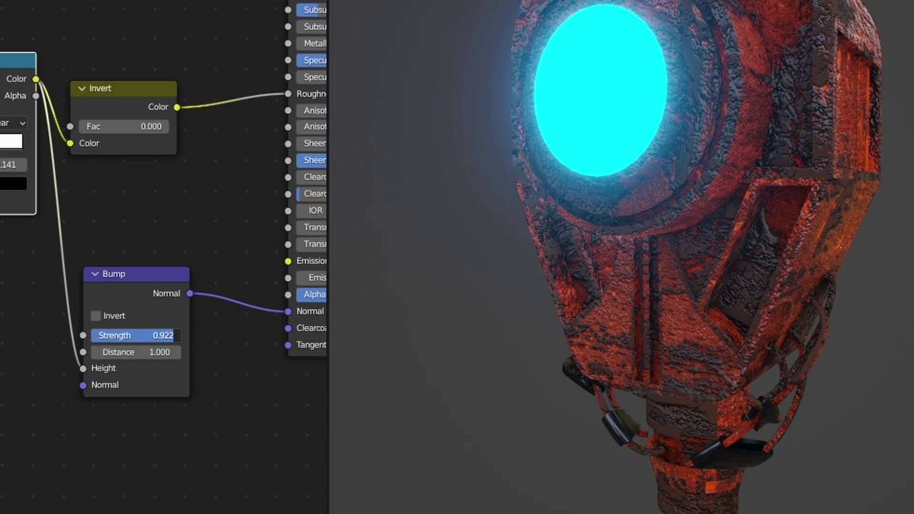
{"action": "left_click_drag", "start_coordinate": [174, 335], "coordinate": [100, 336]}
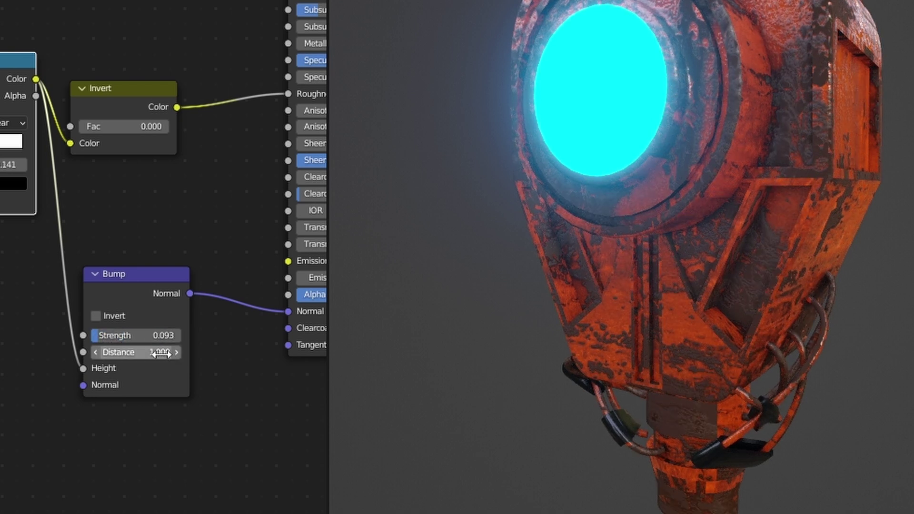
Reduce the Bump node's Distance to 0.030 and check the surface relief on the model
{"action": "left_click_drag", "start_coordinate": [161, 353], "coordinate": [113, 353]}
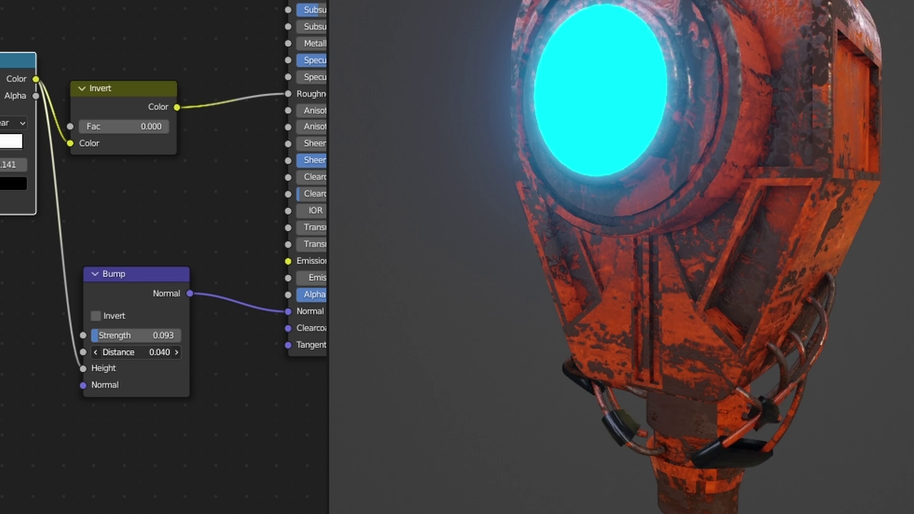
{"action": "middle_click_drag", "start_coordinate": [687, 268], "coordinate": [913, 158]}
{"action": "scroll", "coordinate": [777, 213], "scroll_direction": "down", "scroll_amount": 3}
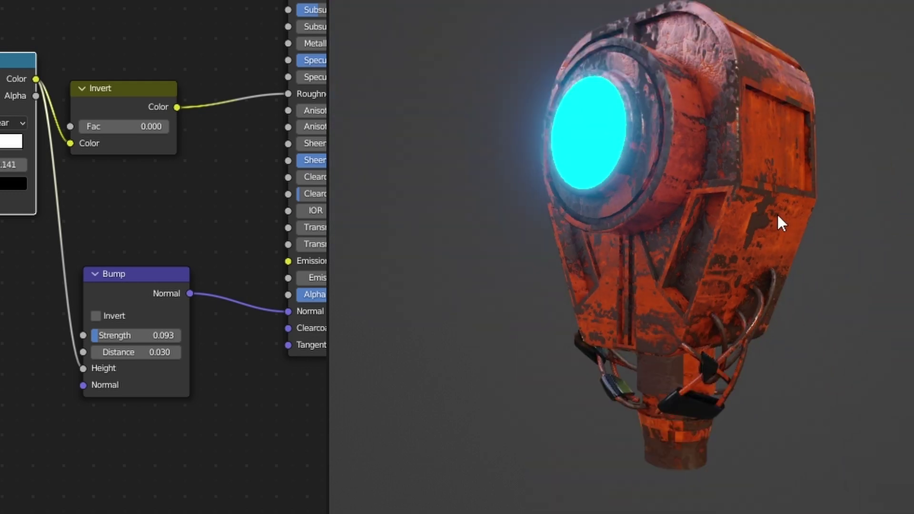
{"action": "scroll", "coordinate": [756, 218], "scroll_direction": "up", "scroll_amount": 2}
{"action": "middle_click_drag", "start_coordinate": [756, 219], "coordinate": [718, 215], "text": "shift"}
{"action": "scroll", "coordinate": [710, 216], "scroll_direction": "down", "scroll_amount": 1}
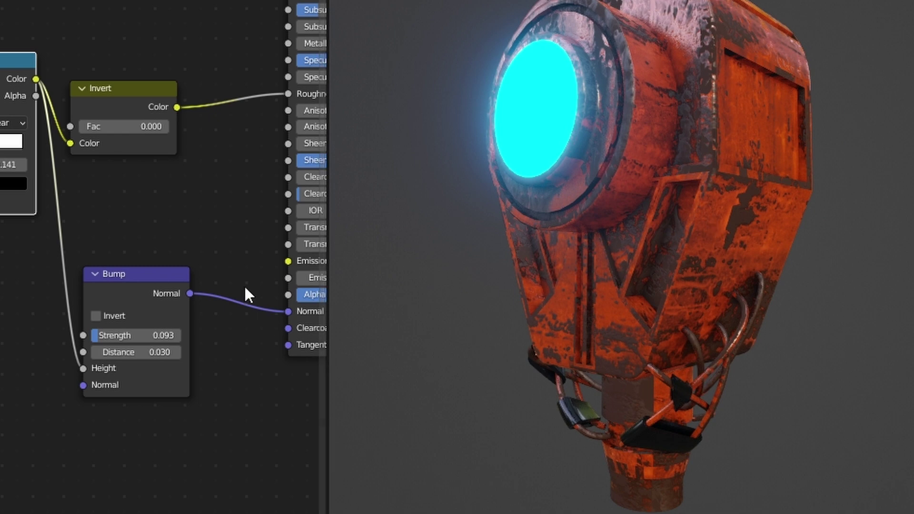
Mute the Bump node and inspect the model's surface up close without the bump effect
{"action": "left_click", "coordinate": [142, 273]}
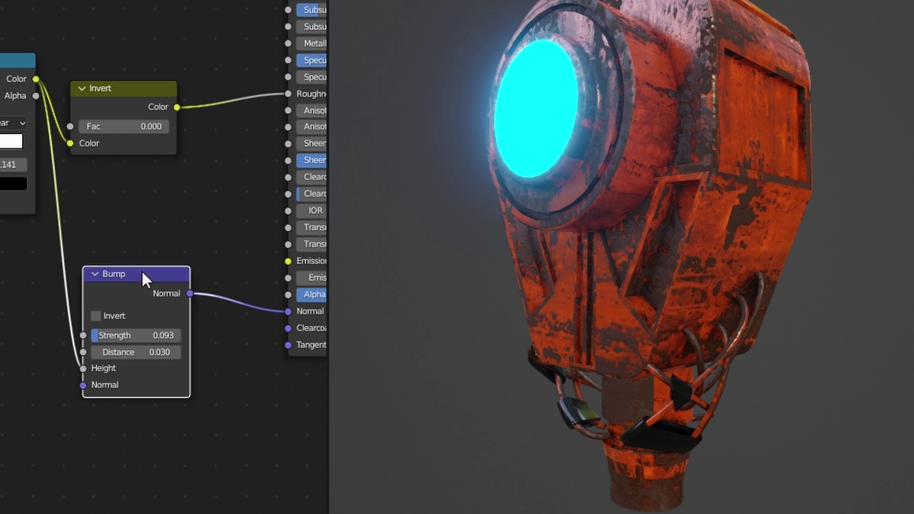
{"action": "key", "text": "m"}
{"action": "scroll", "coordinate": [628, 204], "scroll_direction": "up", "scroll_amount": 3}
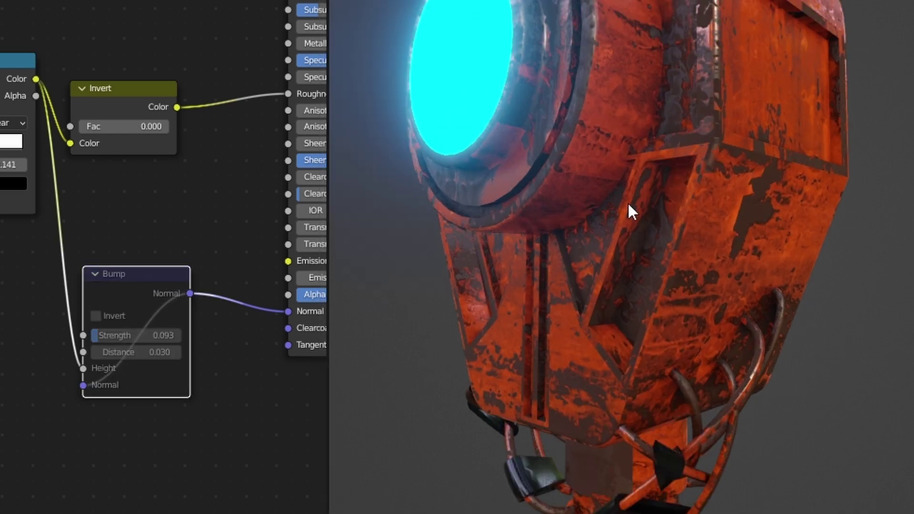
{"action": "middle_click_drag", "start_coordinate": [623, 210], "coordinate": [577, 222]}
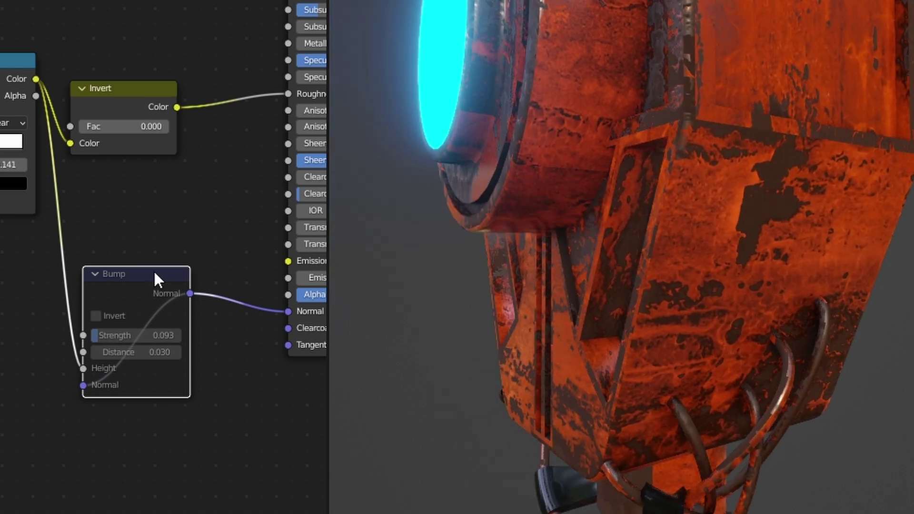
Re-enable the Bump node, raise its Strength to 0.188, and compare the model's surface with and without it
{"action": "key", "text": "m"}
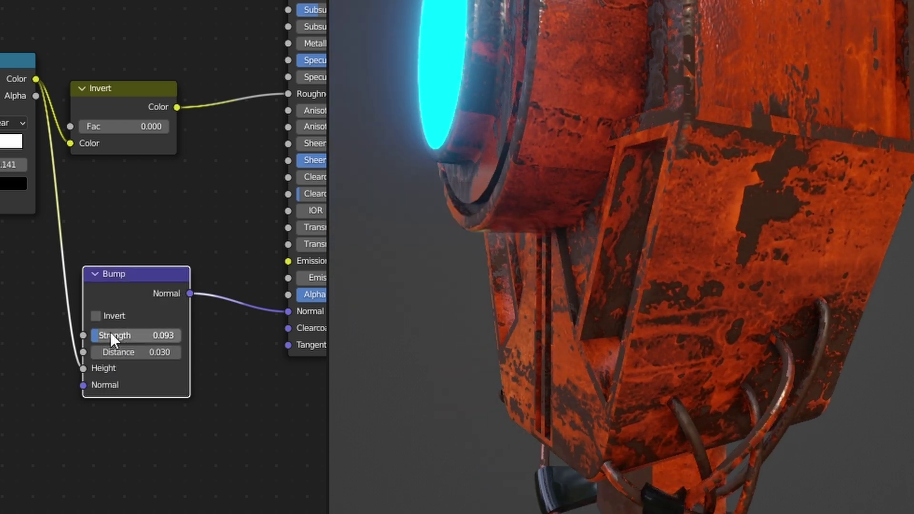
{"action": "left_click_drag", "start_coordinate": [113, 334], "coordinate": [159, 334]}
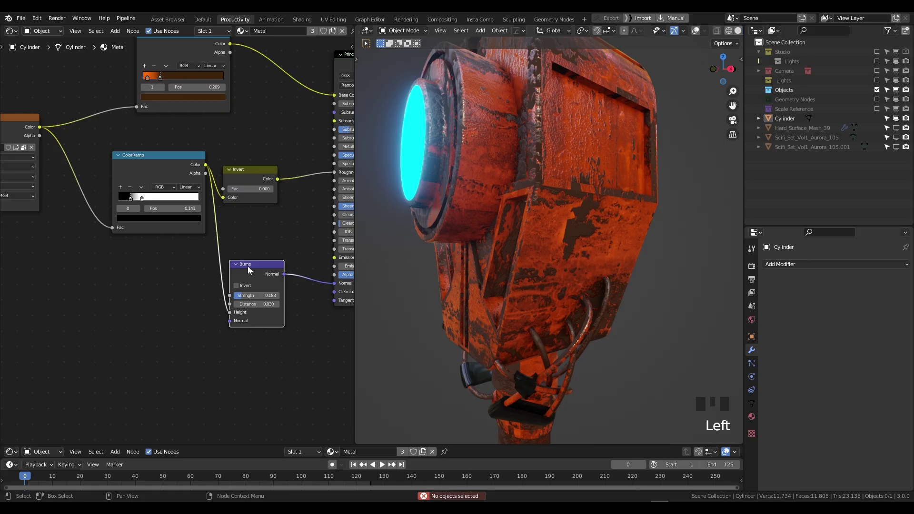
{"action": "key", "text": "m"}
{"action": "key", "text": "m"}
{"action": "scroll", "coordinate": [527, 201], "scroll_direction": "down", "scroll_amount": 3}
{"action": "middle_click_drag", "start_coordinate": [527, 200], "coordinate": [581, 218]}
{"action": "scroll", "coordinate": [581, 218], "scroll_direction": "down", "scroll_amount": 1}
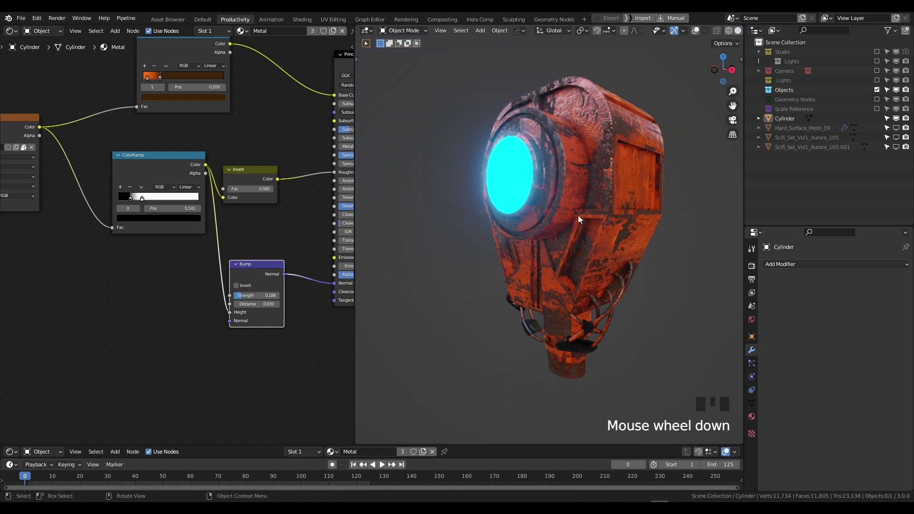
Group the nodes into coloured frames labelled Scale, Tiling, Positioning; Texture; Colour; Roughness Intensity; and Depth
{"action": "middle_click_drag", "start_coordinate": [229, 238], "coordinate": [175, 264]}
{"action": "scroll", "coordinate": [170, 268], "scroll_direction": "down", "scroll_amount": 3}
{"action": "mouse_move", "coordinate": [448, 225]}
{"action": "middle_mouse_down"}
{"action": "mouse_move", "coordinate": [465, 225]}
{"action": "mouse_move", "coordinate": [457, 229]}
{"action": "middle_mouse_up"}
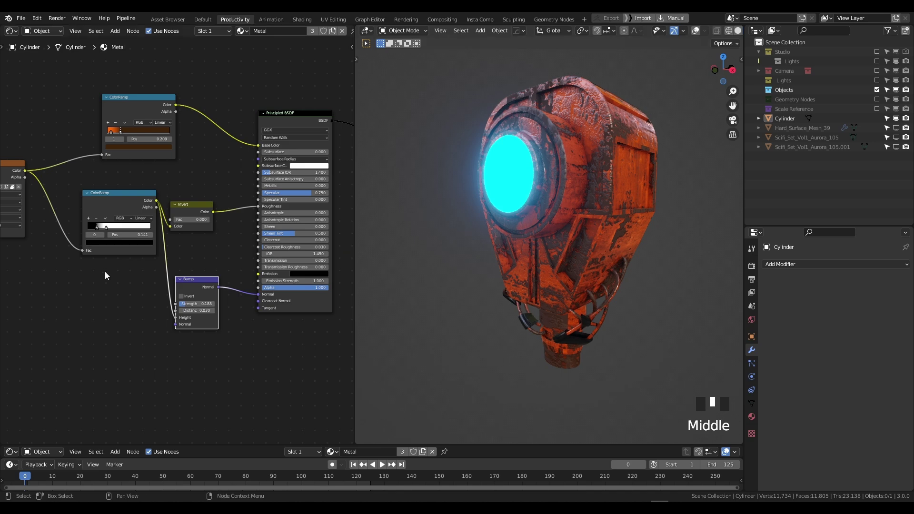
{"action": "middle_click_drag", "start_coordinate": [93, 274], "coordinate": [133, 277]}
{"action": "scroll", "coordinate": [130, 277], "scroll_direction": "down", "scroll_amount": 4}
{"action": "middle_click_drag", "start_coordinate": [117, 170], "coordinate": [186, 177]}
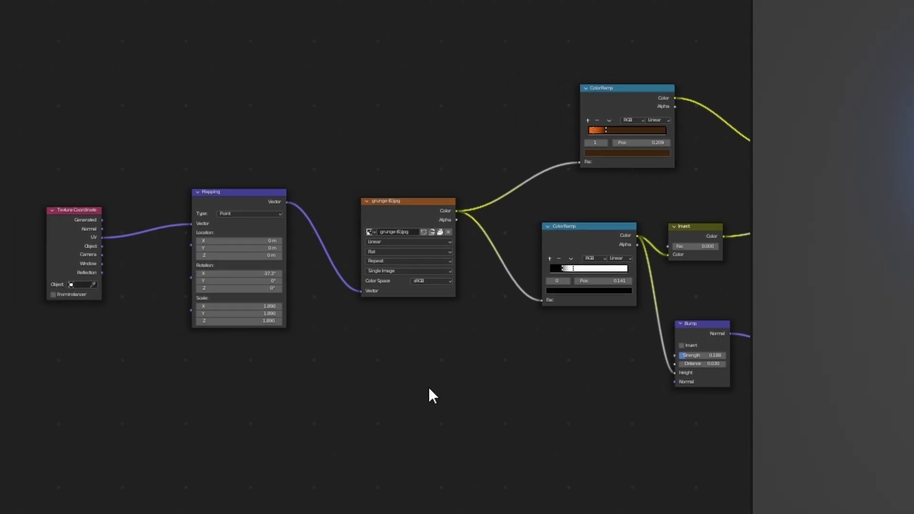
{"action": "key", "text": "shift+a"}
{"action": "left_click", "coordinate": [4, 121]}
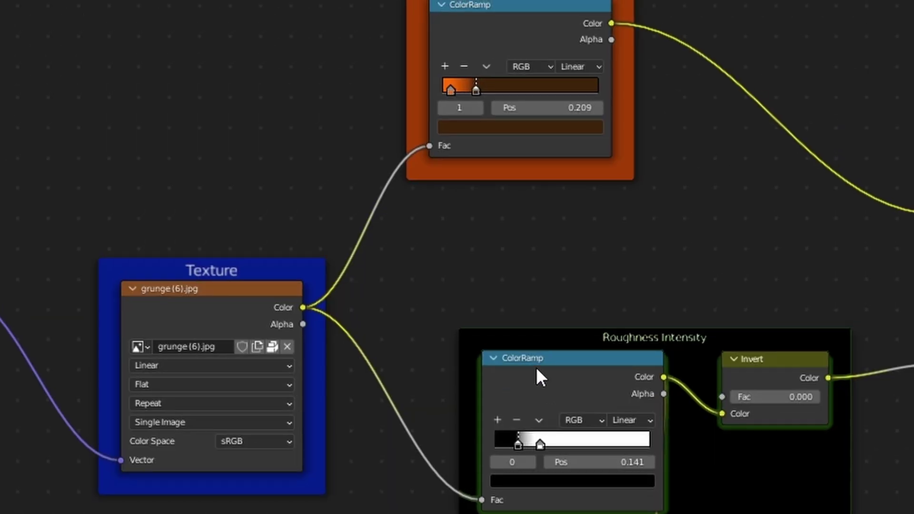
{"action": "left_click", "coordinate": [537, 369]}
{"action": "key", "text": "shift+d"}
{"action": "left_click", "coordinate": [516, 378]}
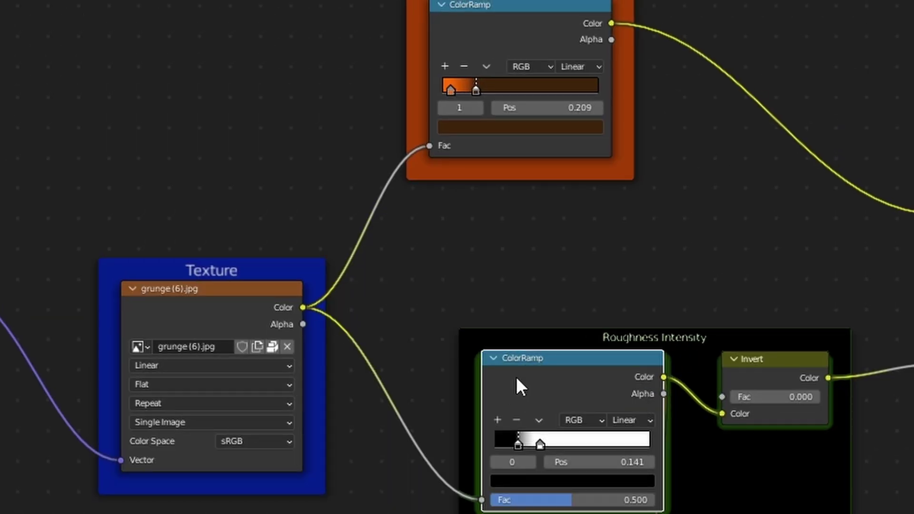
{"action": "key", "text": "ctrl+z"}
In the Colour frame's ColorRamp, move the dark brown stop to 0.205 and change the orange stop to yellow
{"action": "left_click", "coordinate": [483, 9]}
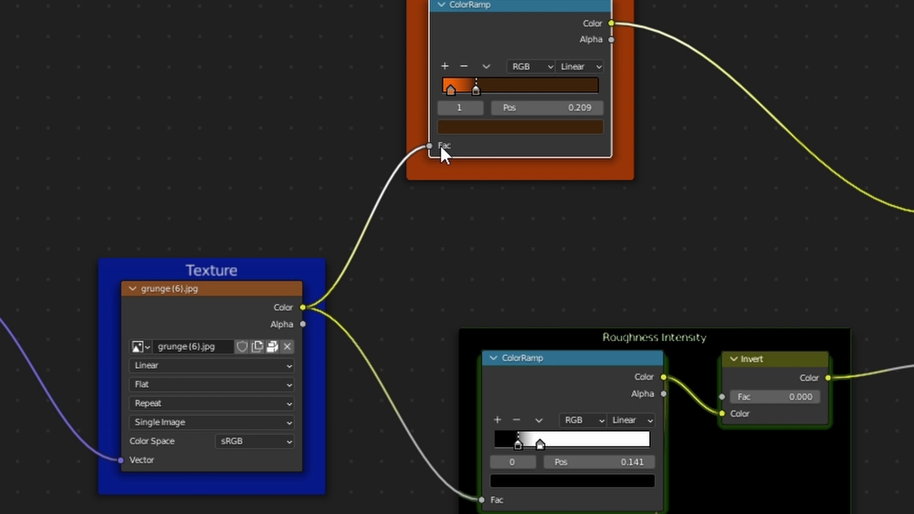
{"action": "middle_click_drag", "start_coordinate": [615, 18], "coordinate": [270, 8]}
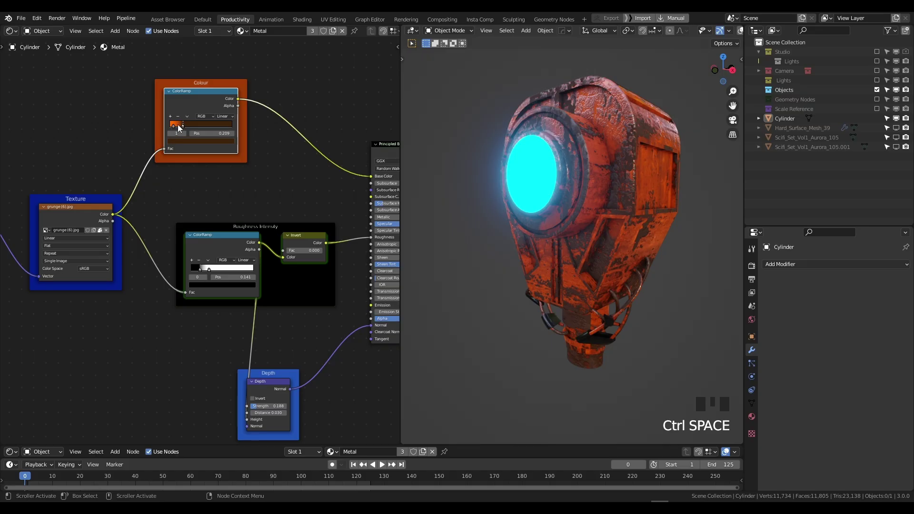
{"action": "left_click_drag", "start_coordinate": [179, 126], "coordinate": [178, 125]}
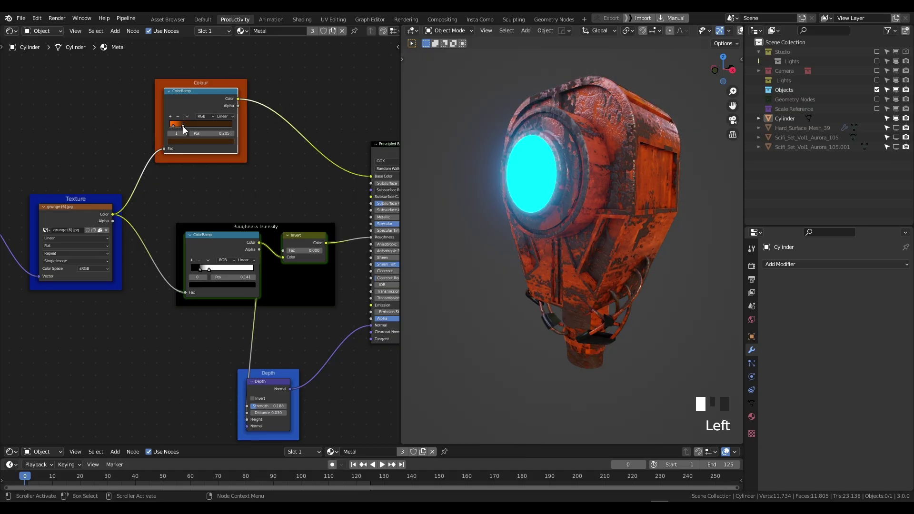
{"action": "left_click", "coordinate": [200, 141]}
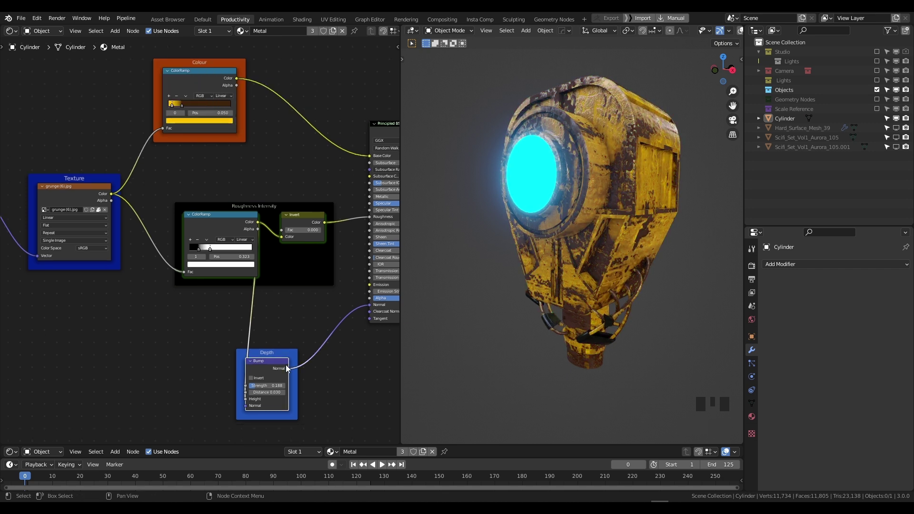
Move the Roughness Intensity ColorRamp's white stop to 0.323 and raise the Strength of the Bump node in the Depth frame to 0.225
{"action": "key", "text": "ctrl+space"}
{"action": "scroll", "coordinate": [548, 378], "scroll_direction": "up", "scroll_amount": 3}
{"action": "middle_click_drag", "start_coordinate": [566, 379], "coordinate": [523, 316]}
{"action": "left_click_drag", "start_coordinate": [450, 172], "coordinate": [397, 182]}
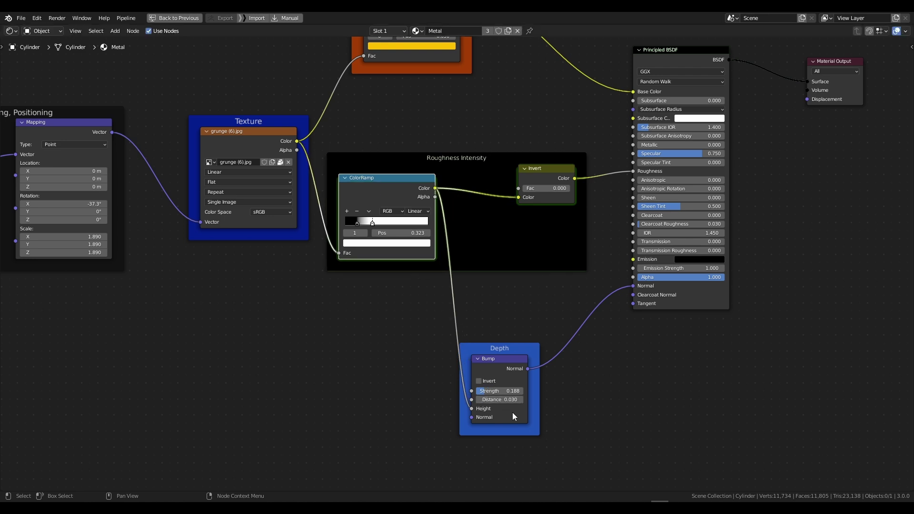
{"action": "middle_click_drag", "start_coordinate": [633, 260], "coordinate": [602, 285]}
{"action": "key", "text": "ctrl+space"}
{"action": "scroll", "coordinate": [268, 382], "scroll_direction": "up", "scroll_amount": 2}
{"action": "mouse_move", "coordinate": [210, 400]}
{"action": "left_mouse_down", "text": "shift"}
{"action": "mouse_move", "coordinate": [227, 400]}
{"action": "mouse_move", "coordinate": [199, 400]}
{"action": "left_mouse_up", "text": "shift"}
{"action": "middle_click_drag", "start_coordinate": [555, 275], "coordinate": [531, 284]}
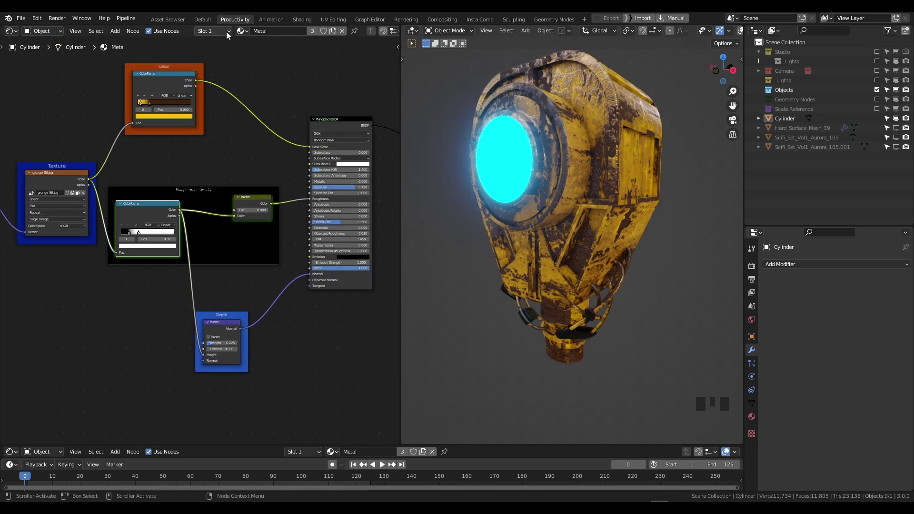
Delete all texture, mapping, ramp, invert and bump nodes with their frames, keeping only the Principled BSDF and Material Output
{"action": "left_click", "coordinate": [241, 31]}
{"action": "scroll", "coordinate": [86, 153], "scroll_direction": "down", "scroll_amount": 4}
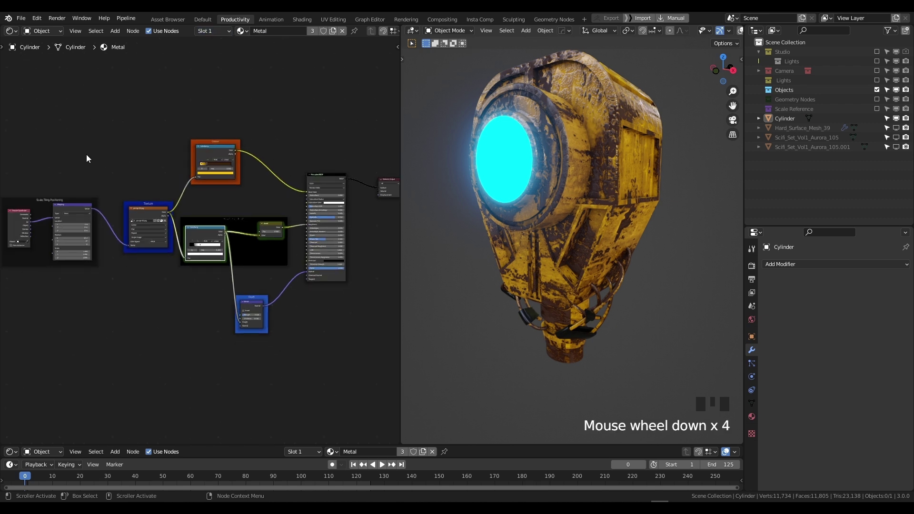
{"action": "middle_click_drag", "start_coordinate": [86, 152], "coordinate": [61, 144]}
{"action": "left_click_drag", "start_coordinate": [32, 139], "coordinate": [340, 322]}
{"action": "key", "text": "Delete"}
{"action": "key", "text": "x"}
{"action": "left_click", "coordinate": [278, 210]}
{"action": "key", "text": "x"}
{"action": "left_click", "coordinate": [265, 153]}
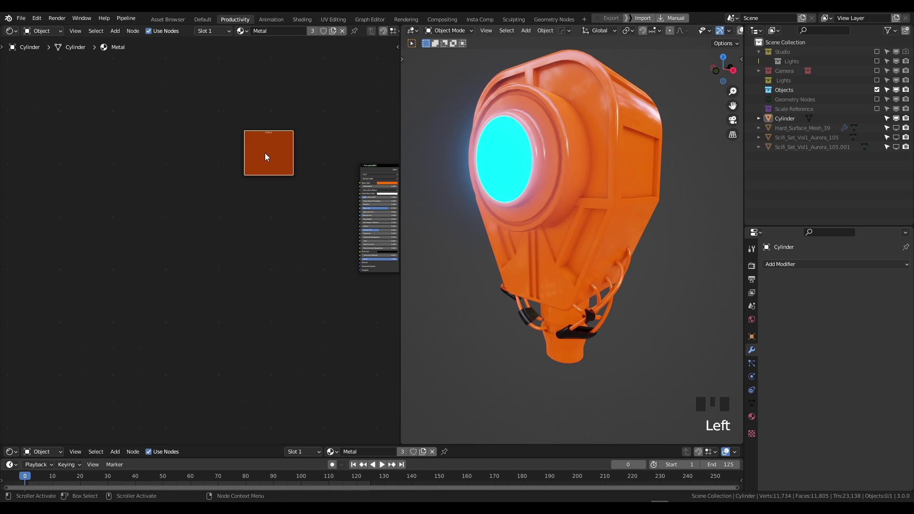
{"action": "key", "text": "x"}
{"action": "scroll", "coordinate": [264, 176], "scroll_direction": "up", "scroll_amount": 3}
{"action": "middle_click_drag", "start_coordinate": [279, 195], "coordinate": [105, 198], "text": "shift"}
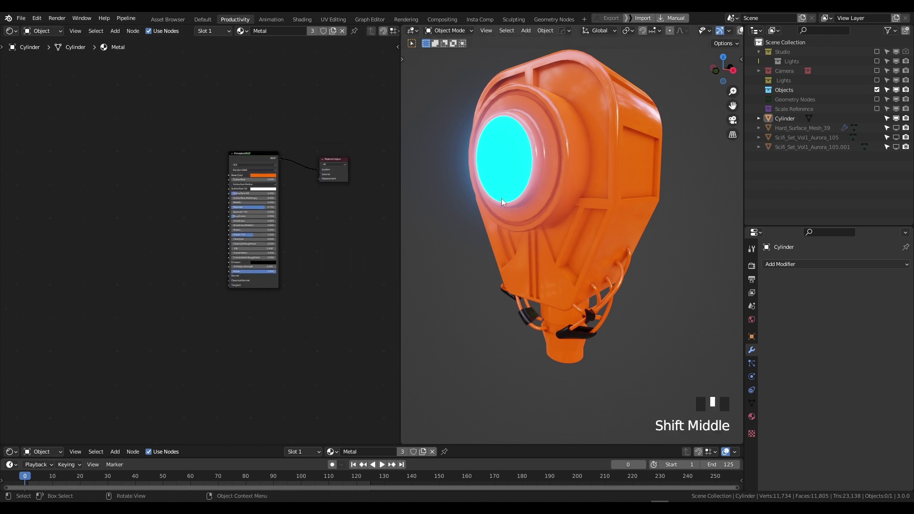
Add a Noise Texture node in the empty space before the Principled BSDF
{"action": "scroll", "coordinate": [514, 204], "scroll_direction": "up", "scroll_amount": 1}
{"action": "middle_click_drag", "start_coordinate": [513, 204], "coordinate": [398, 248], "text": "shift"}
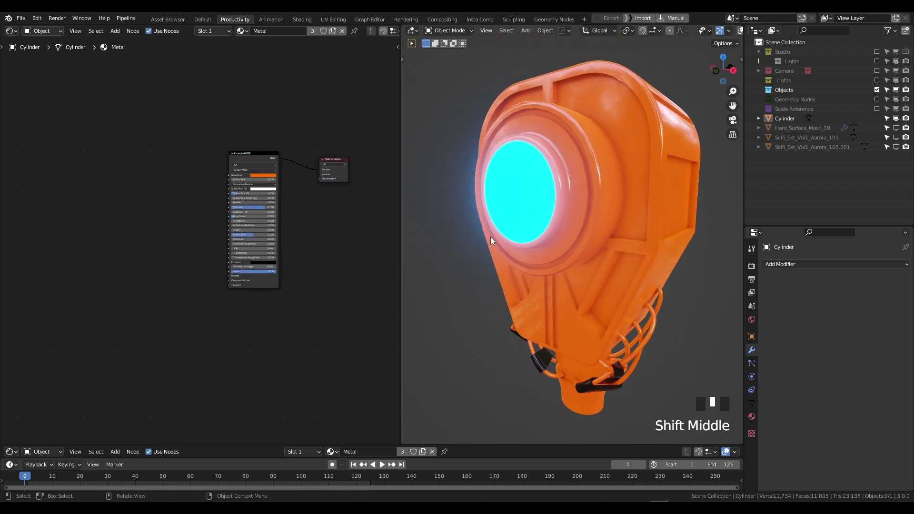
{"action": "scroll", "coordinate": [124, 229], "scroll_direction": "up", "scroll_amount": 2}
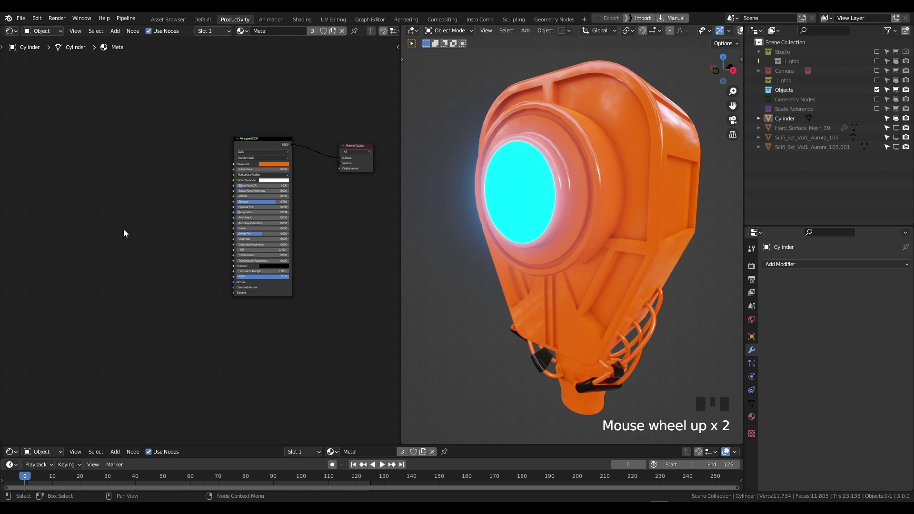
{"action": "middle_click_drag", "start_coordinate": [128, 236], "coordinate": [136, 256]}
{"action": "left_click", "coordinate": [90, 201]}
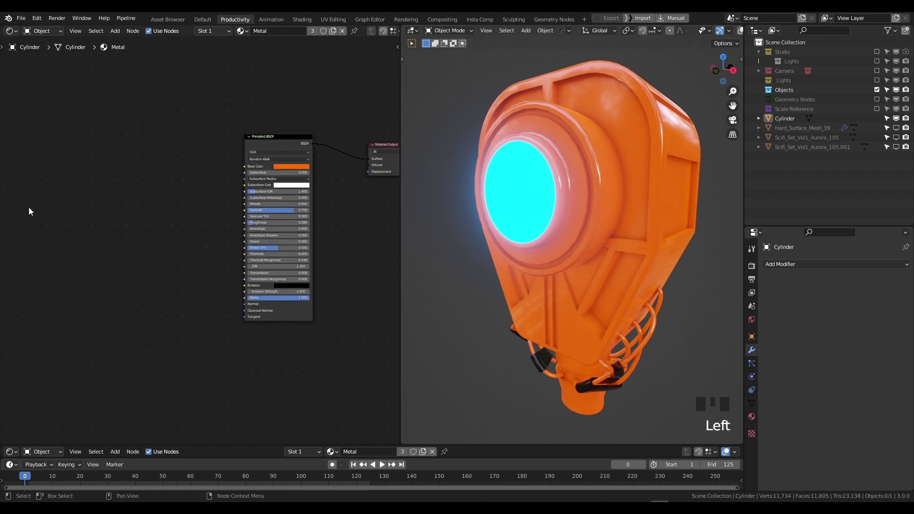
{"action": "left_click", "coordinate": [70, 200]}
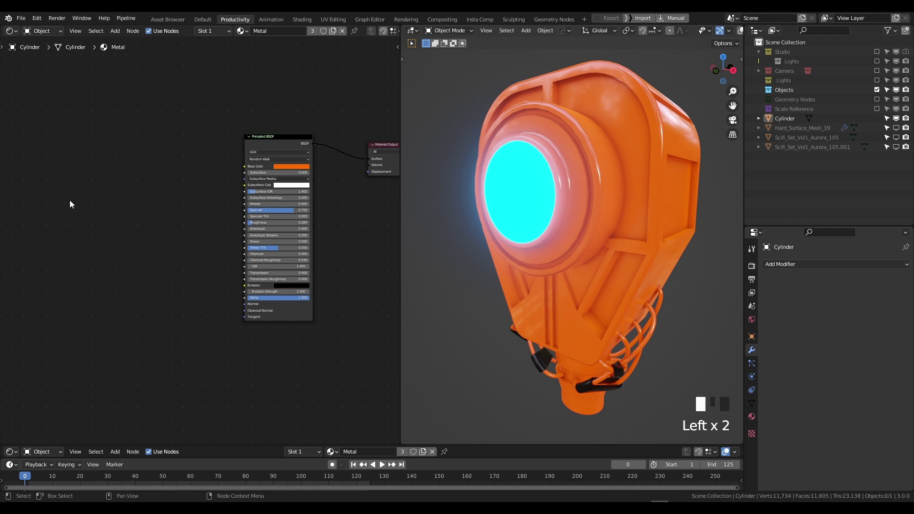
{"action": "key", "text": "shift+a"}
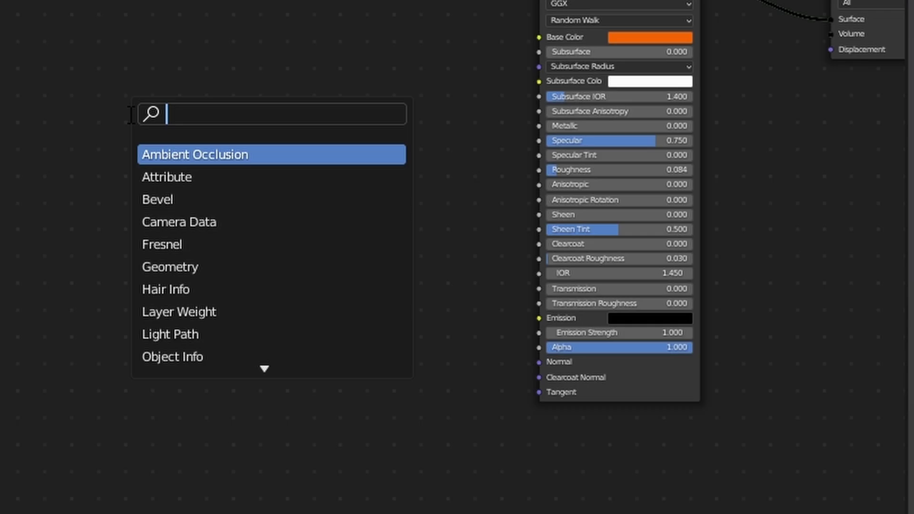
{"action": "type", "text": "noise"}
{"action": "key", "text": "Down"}
{"action": "key", "text": "Return"}
{"action": "left_click", "coordinate": [129, 115]}
Add a ColorRamp, connect the Noise Texture's Fac to its Fac and its Color to the Principled BSDF's Roughness
{"action": "key", "text": "shift+a"}
{"action": "left_click", "coordinate": [247, 119]}
{"action": "type", "text": "colo"}
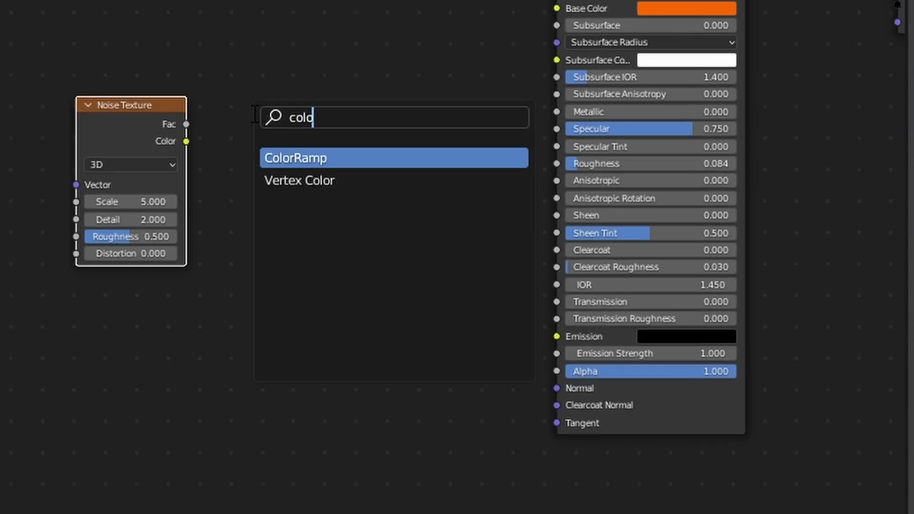
{"action": "key", "text": "Return"}
{"action": "left_click", "coordinate": [272, 126]}
{"action": "left_click_drag", "start_coordinate": [437, 145], "coordinate": [556, 169]}
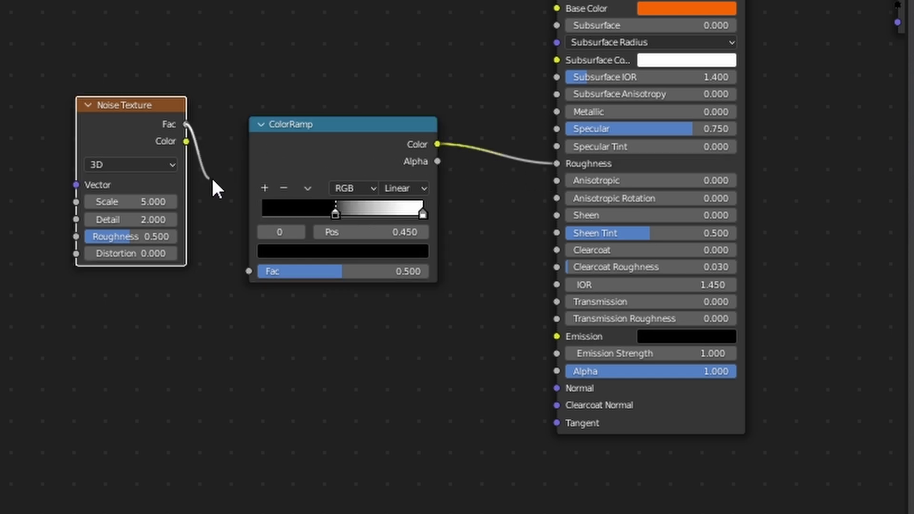
{"action": "left_click_drag", "start_coordinate": [212, 180], "coordinate": [264, 273]}
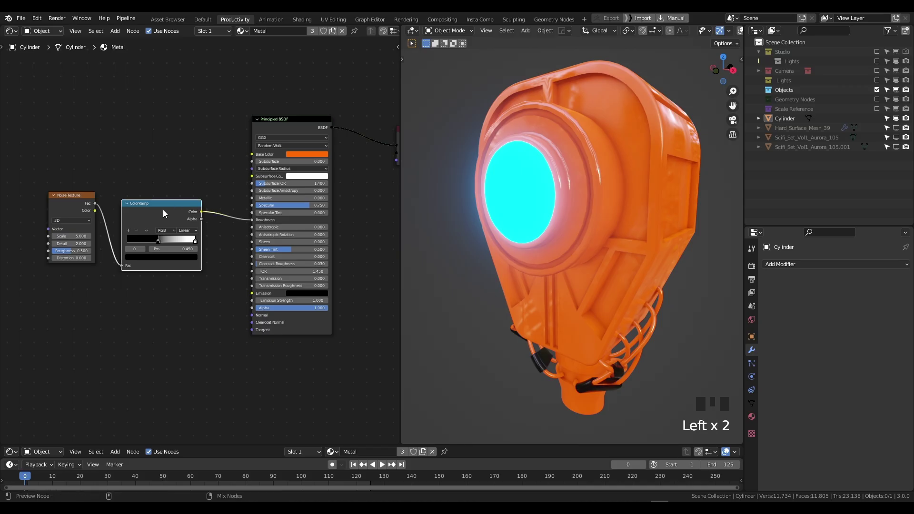
Preview the ColorRamp's output directly on the model and increase its contrast by moving the white stop to 0.623
{"action": "left_click", "coordinate": [163, 213], "text": "ctrl+shift"}
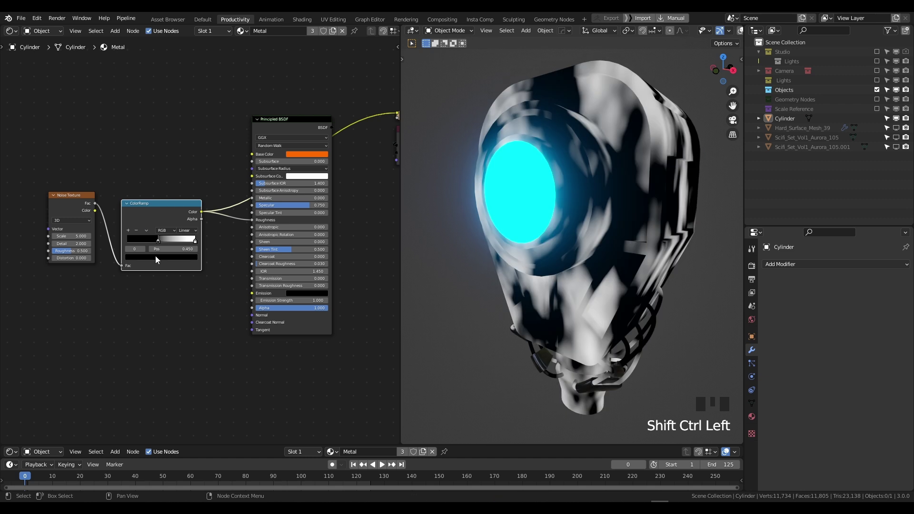
{"action": "left_click_drag", "start_coordinate": [157, 242], "coordinate": [169, 242]}
Set the Noise Texture's Scale to 6.9, Detail to 2.5 and Roughness to 0.508
{"action": "scroll", "coordinate": [85, 281], "scroll_direction": "up", "scroll_amount": 3}
{"action": "middle_click_drag", "start_coordinate": [84, 281], "coordinate": [119, 266]}
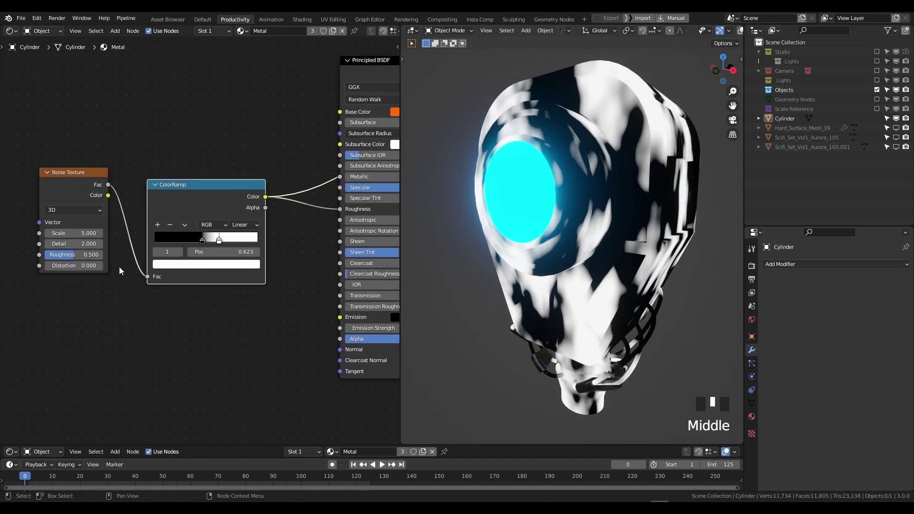
{"action": "left_click_drag", "start_coordinate": [74, 234], "coordinate": [71, 255]}
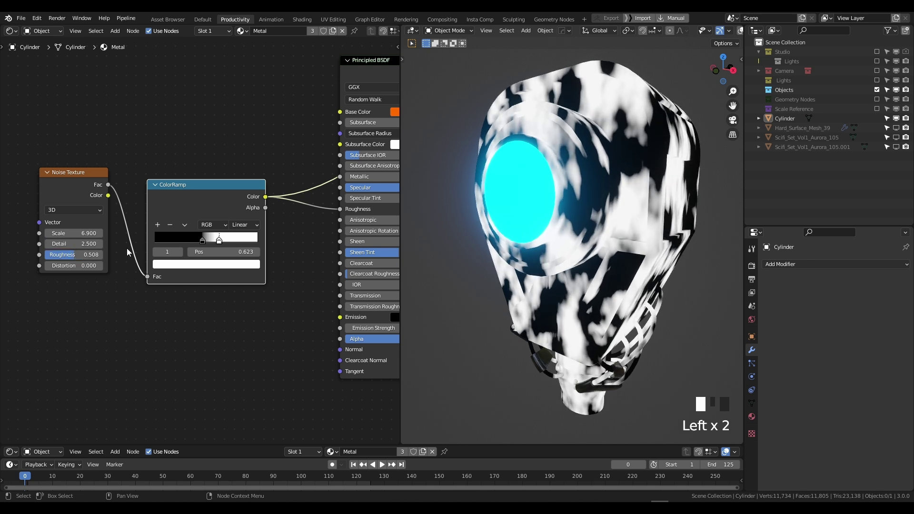
Switch the material output back to the Principled BSDF and inspect the uneven gloss on the model's side
{"action": "scroll", "coordinate": [127, 247], "scroll_direction": "down", "scroll_amount": 3}
{"action": "middle_click_drag", "start_coordinate": [220, 238], "coordinate": [135, 249]}
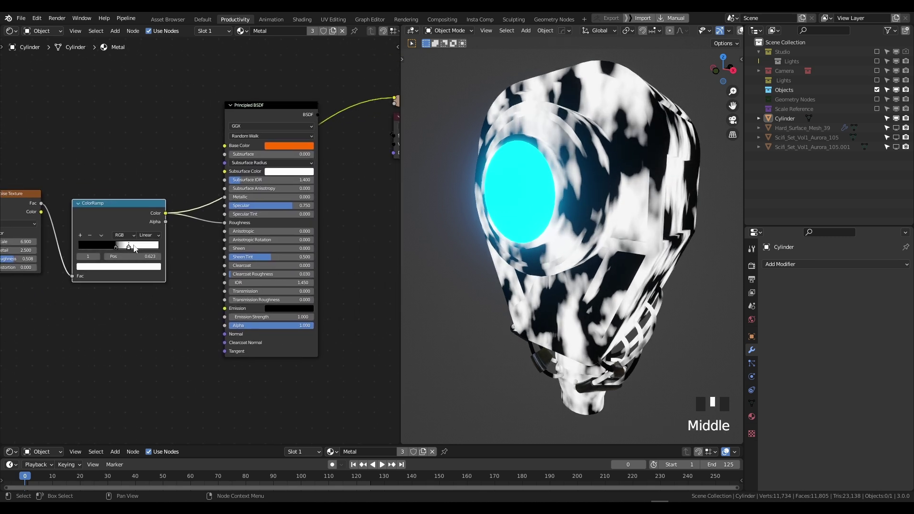
{"action": "left_click", "coordinate": [251, 118], "text": "ctrl+shift"}
{"action": "scroll", "coordinate": [590, 235], "scroll_direction": "up", "scroll_amount": 3}
{"action": "middle_click_drag", "start_coordinate": [590, 236], "coordinate": [547, 210]}
{"action": "scroll", "coordinate": [612, 232], "scroll_direction": "up", "scroll_amount": 2}
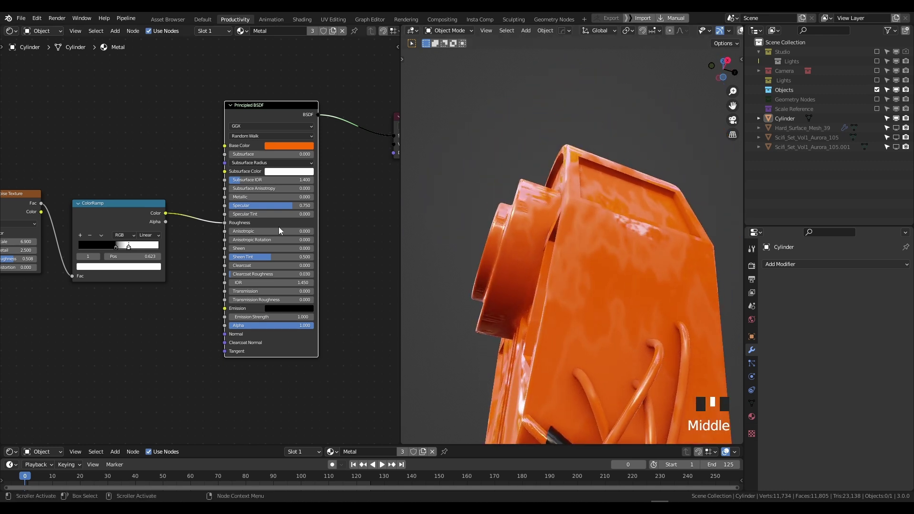
Set the Principled BSDF's Base Color to black and inspect the reflections around the model
{"action": "left_click", "coordinate": [278, 146]}
{"action": "left_click", "coordinate": [338, 92]}
{"action": "scroll", "coordinate": [482, 206], "scroll_direction": "down", "scroll_amount": 2}
{"action": "middle_click_drag", "start_coordinate": [482, 206], "coordinate": [573, 264]}
{"action": "scroll", "coordinate": [514, 252], "scroll_direction": "up", "scroll_amount": 1}
{"action": "middle_click_drag", "start_coordinate": [69, 254], "coordinate": [133, 257]}
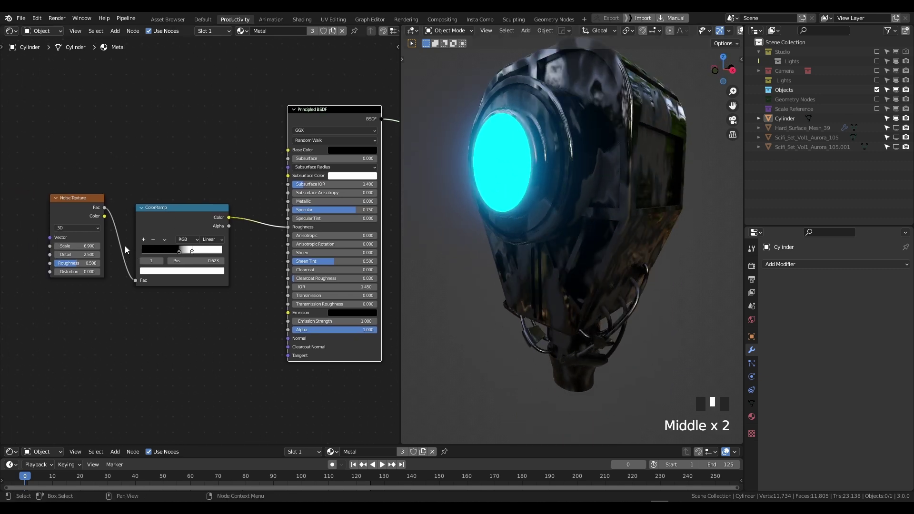
{"action": "middle_click_drag", "start_coordinate": [541, 202], "coordinate": [544, 227]}
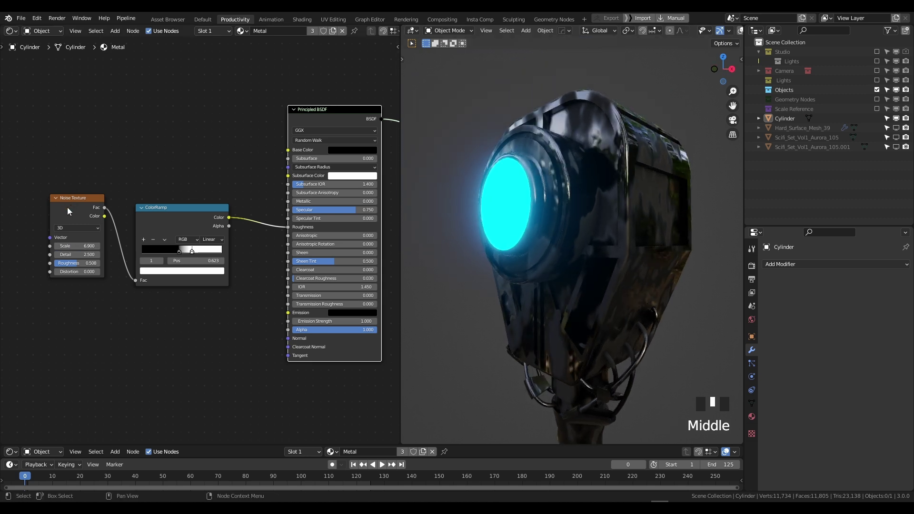
Increase the Noise Texture's Scale to 8.1 and Detail to 10.1
{"action": "scroll", "coordinate": [67, 209], "scroll_direction": "up", "scroll_amount": 3}
{"action": "middle_click_drag", "start_coordinate": [67, 210], "coordinate": [83, 213]}
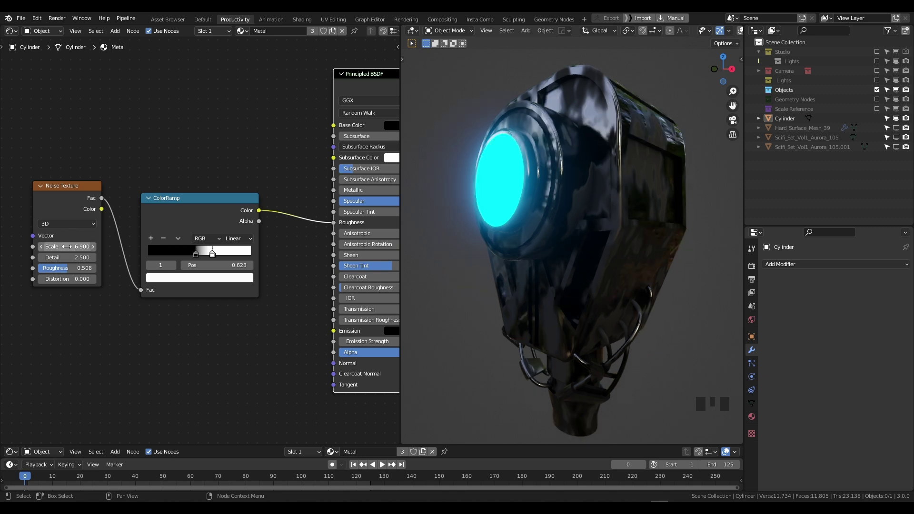
{"action": "mouse_move", "coordinate": [70, 247]}
{"action": "left_mouse_down"}
{"action": "mouse_move", "coordinate": [50, 247]}
{"action": "mouse_move", "coordinate": [81, 255]}
{"action": "mouse_move", "coordinate": [62, 257]}
{"action": "left_mouse_up"}
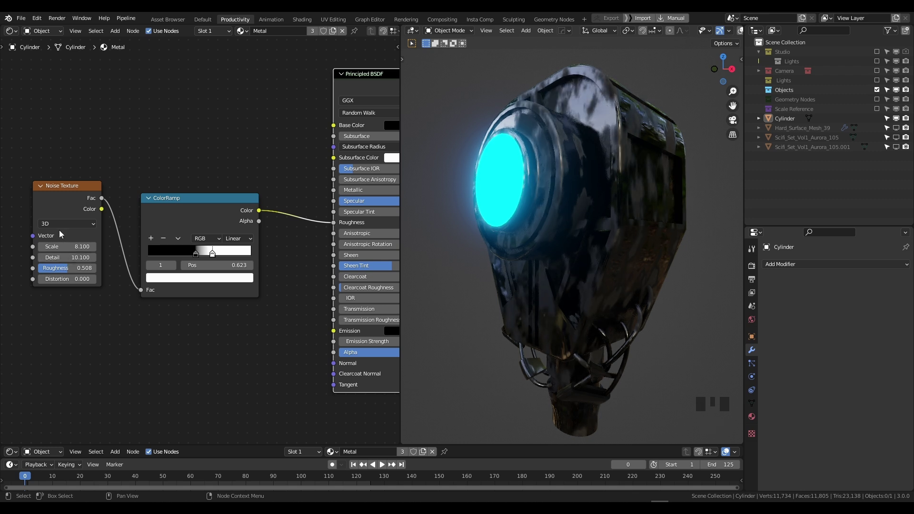
Switch the Noise Texture to 4D and set its W to 1.3 and Scale to 7.4
{"action": "left_click", "coordinate": [56, 225]}
{"action": "left_click", "coordinate": [50, 267]}
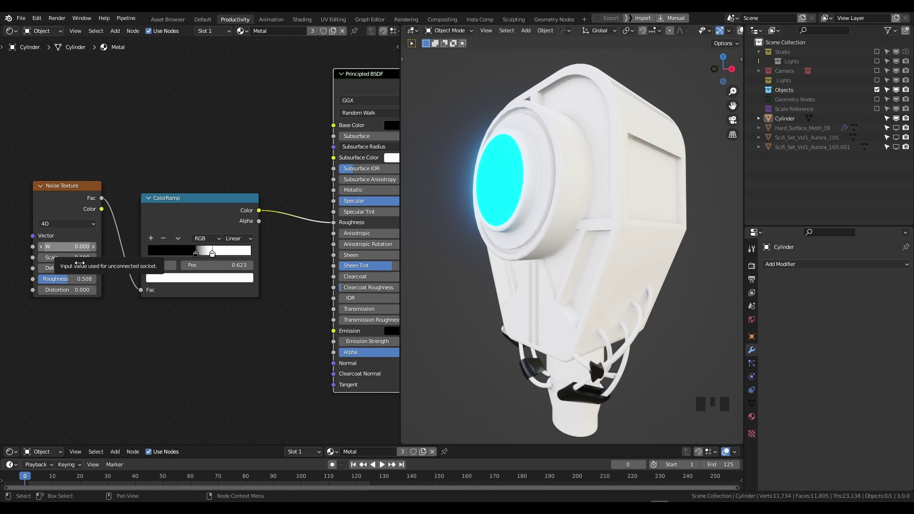
{"action": "left_click_drag", "start_coordinate": [74, 257], "coordinate": [70, 247]}
{"action": "left_click", "coordinate": [63, 246]}
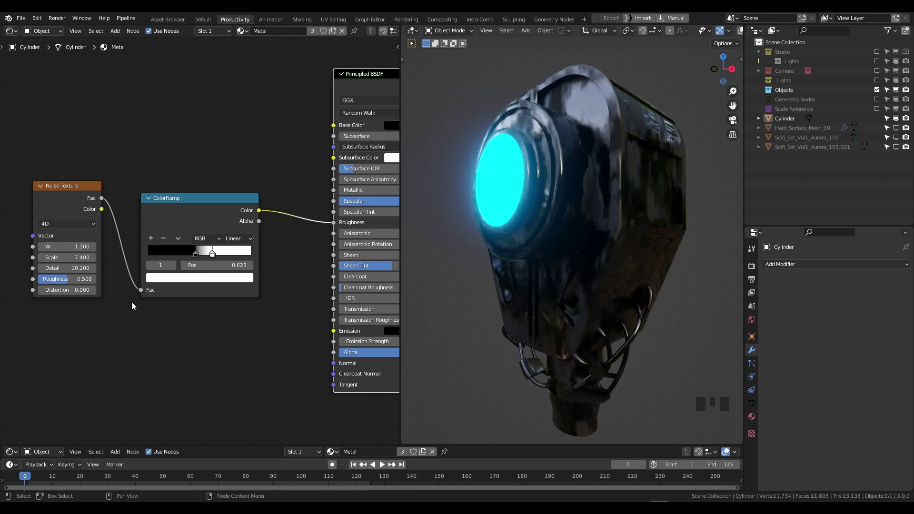
Set the Noise Texture's Detail to 3.3 to simplify the roughness pattern
{"action": "middle_click_drag", "start_coordinate": [524, 238], "coordinate": [476, 233]}
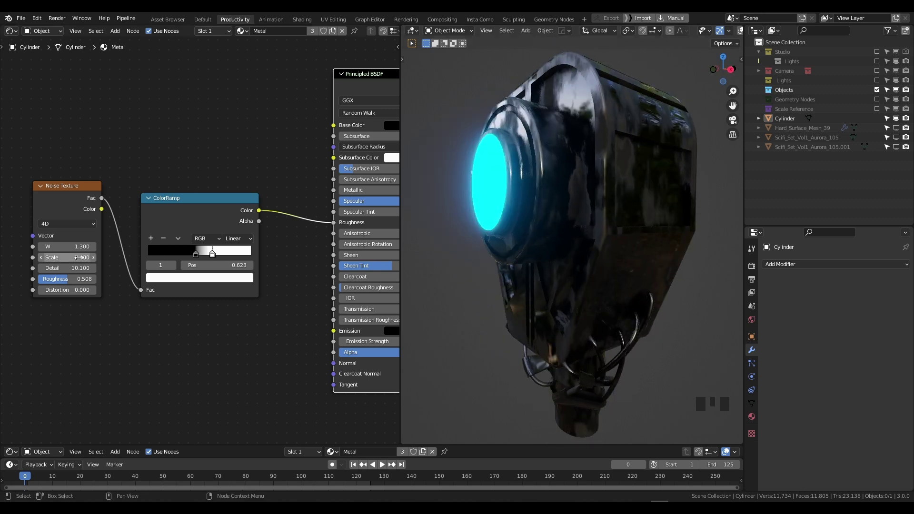
{"action": "left_click_drag", "start_coordinate": [80, 268], "coordinate": [37, 269]}
{"action": "left_click_drag", "start_coordinate": [174, 220], "coordinate": [179, 237]}
{"action": "scroll", "coordinate": [199, 226], "scroll_direction": "down", "scroll_amount": 3}
{"action": "scroll", "coordinate": [198, 225], "scroll_direction": "up", "scroll_amount": 1}
Duplicate the ColorRamp above the original and wire it between the Noise Texture's Fac and the Principled BSDF's Base Color
{"action": "middle_click_drag", "start_coordinate": [197, 226], "coordinate": [190, 207]}
{"action": "left_click_drag", "start_coordinate": [190, 207], "coordinate": [189, 203]}
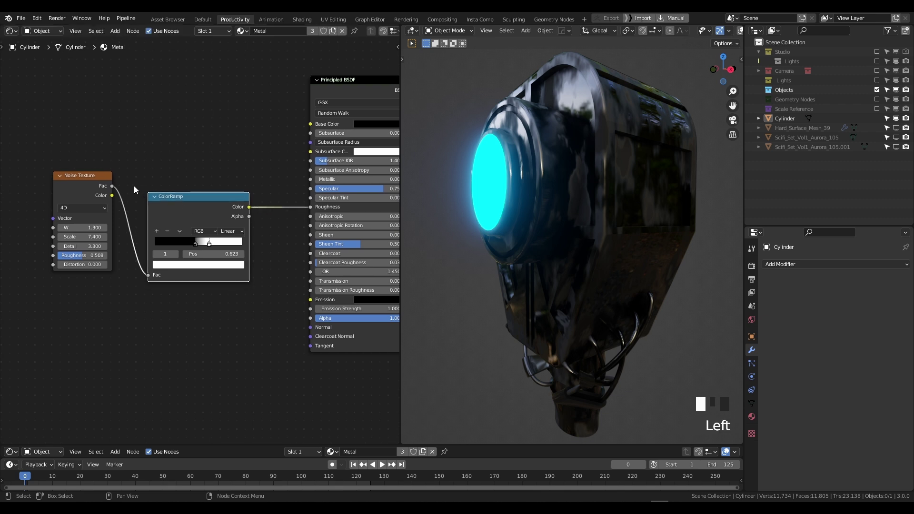
{"action": "left_click", "coordinate": [180, 203]}
{"action": "key", "text": "shift+d"}
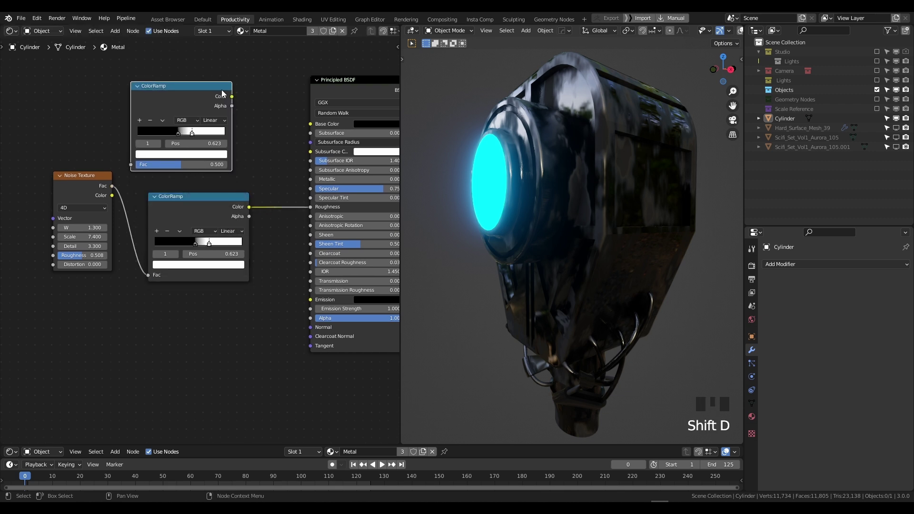
{"action": "left_click_drag", "start_coordinate": [232, 96], "coordinate": [310, 123]}
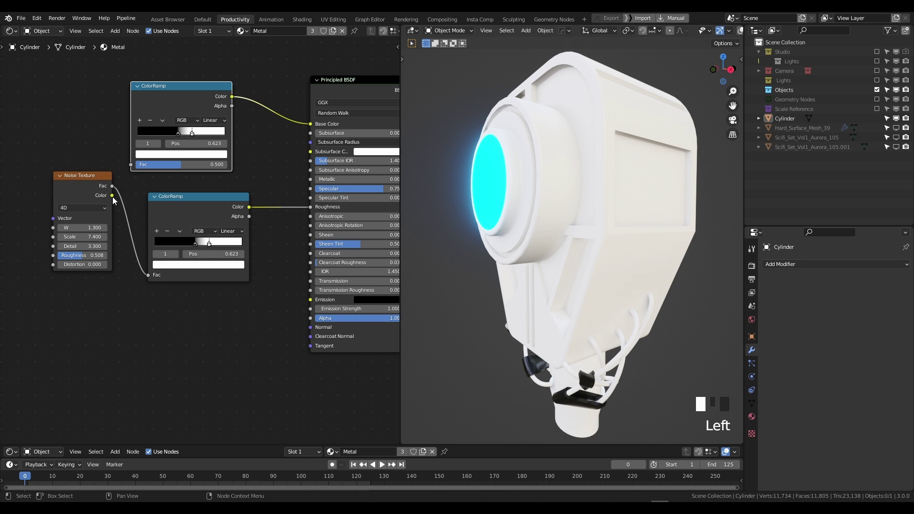
{"action": "left_click_drag", "start_coordinate": [112, 186], "coordinate": [142, 168]}
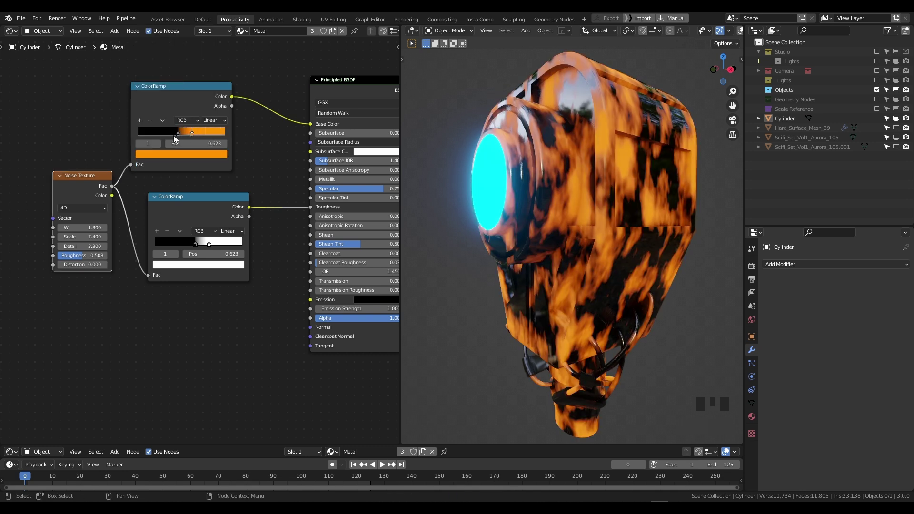
Move the duplicated ColorRamp's black stop to position 0.414, colour its white stop orange, and inspect the model
{"action": "mouse_move", "coordinate": [177, 136]}
{"action": "left_mouse_down"}
{"action": "mouse_move", "coordinate": [156, 137]}
{"action": "mouse_move", "coordinate": [170, 138]}
{"action": "left_mouse_up"}
{"action": "middle_click_drag", "start_coordinate": [447, 173], "coordinate": [482, 156]}
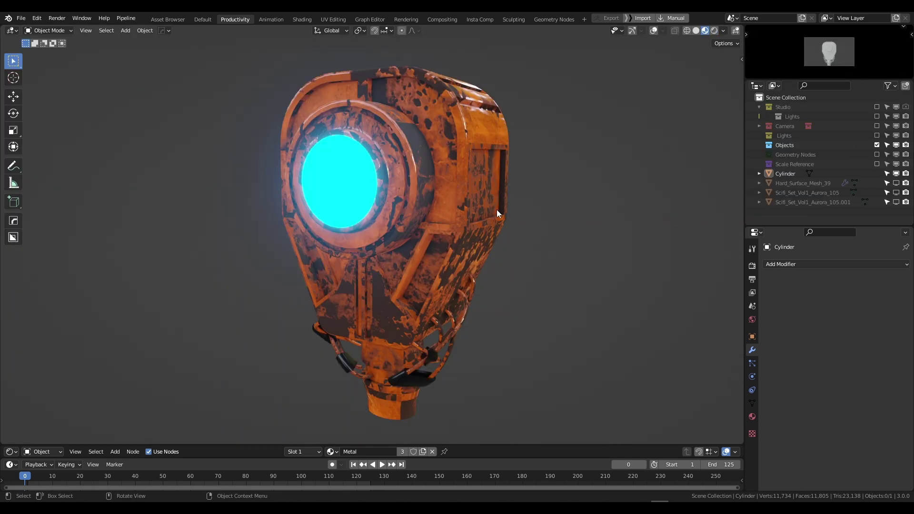
{"action": "middle_click_drag", "start_coordinate": [500, 209], "coordinate": [462, 275]}
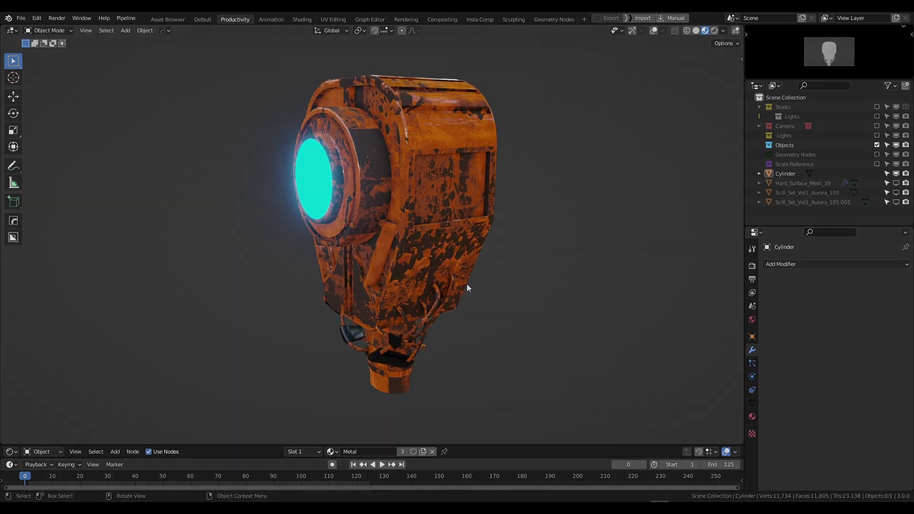